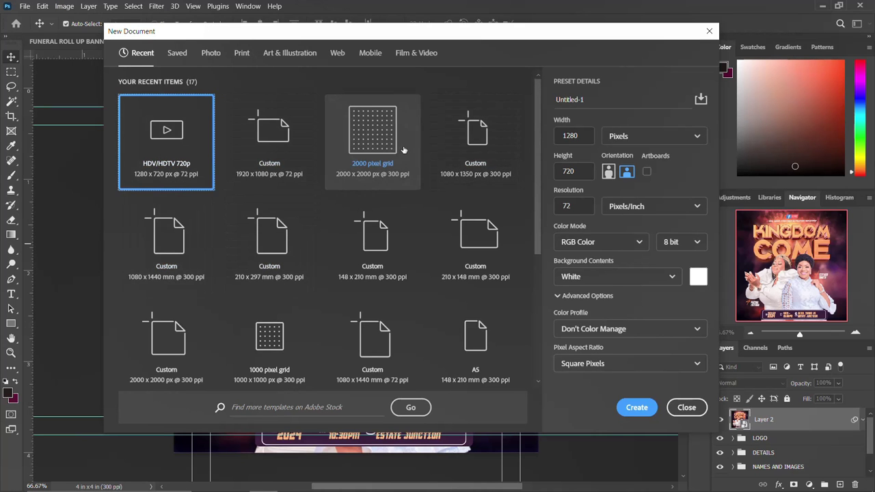
Start from the 2000 pixel grid preset and name the document KINGDOM COME CHURCH FLYER.
{"action": "left_click", "coordinate": [369, 141]}
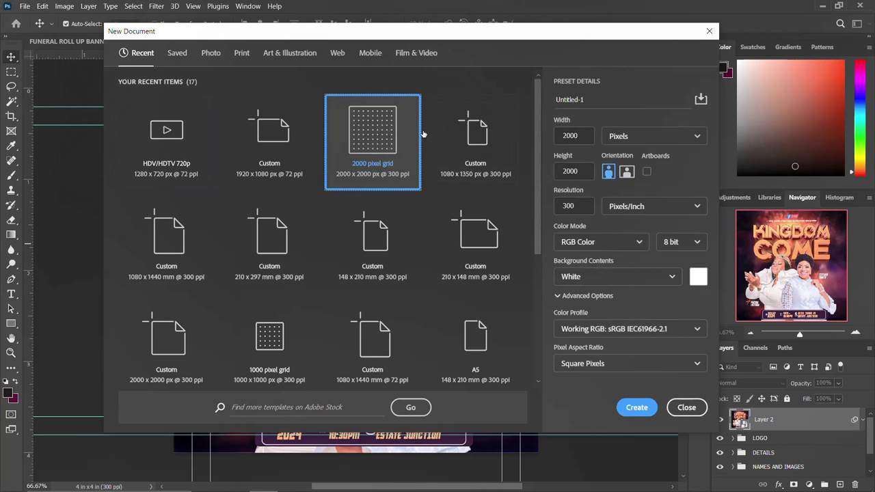
{"action": "left_click_drag", "start_coordinate": [601, 100], "coordinate": [544, 99]}
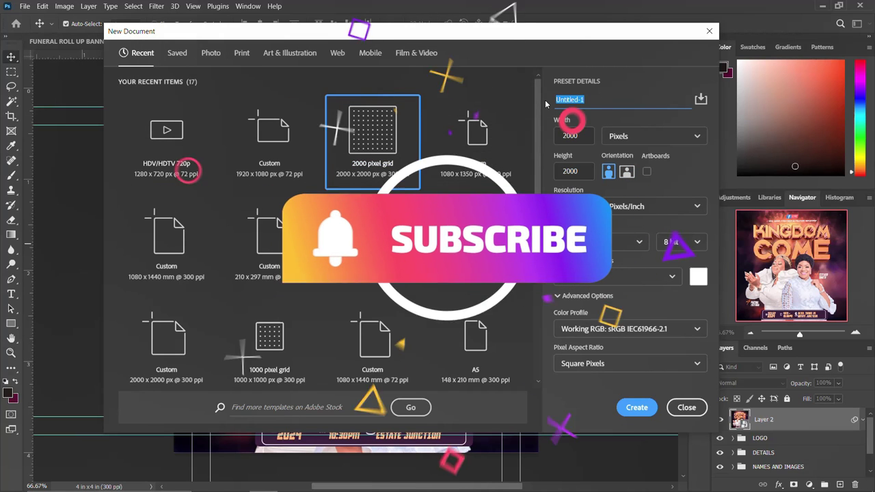
{"action": "type", "text": "KIND"}
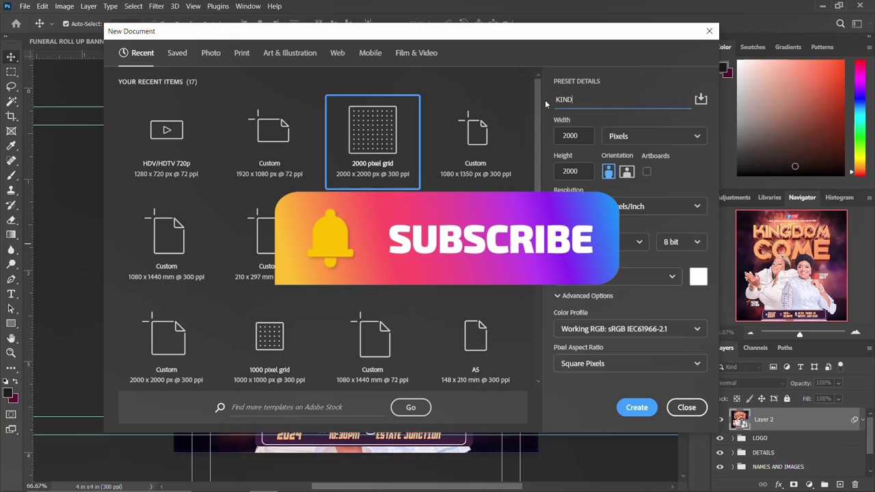
{"action": "key", "text": "BackSpace"}
{"action": "type", "text": "GDO"}
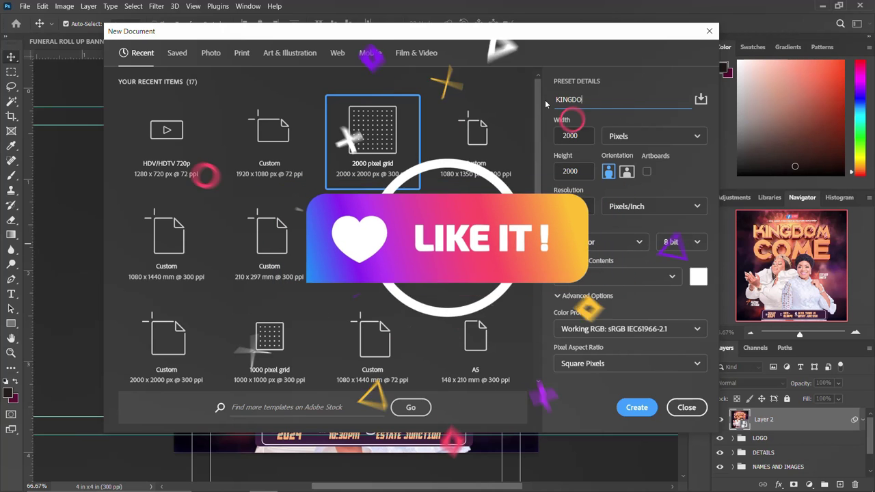
{"action": "type", "text": "M COME CHURC"}
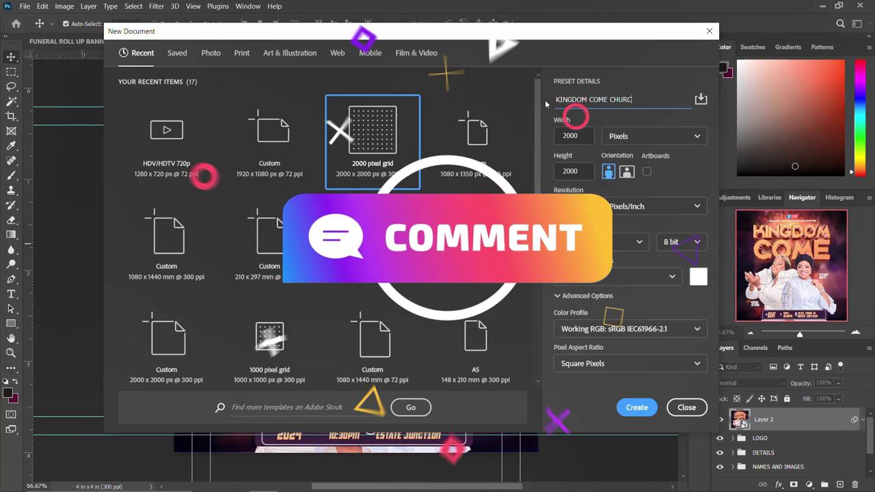
{"action": "type", "text": "H FLYER"}
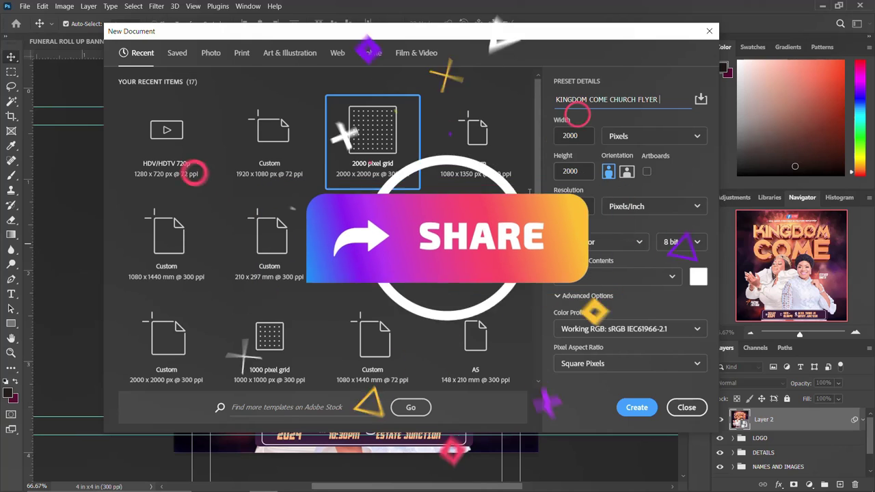
{"action": "left_click_drag", "start_coordinate": [582, 136], "coordinate": [568, 135]}
{"action": "key", "text": "Tab"}
{"action": "key", "text": "Tab"}
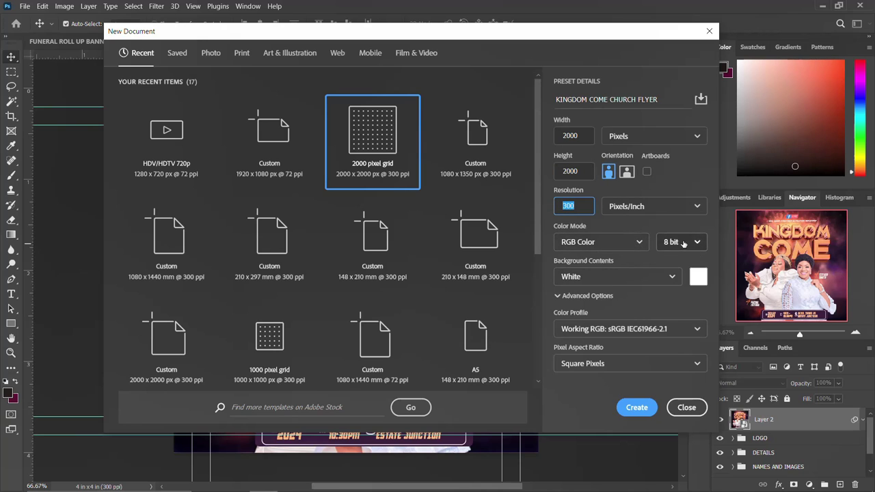
Set Background Contents to Transparent and create the 2000 × 2000, 300 ppi document.
{"action": "left_click", "coordinate": [608, 275]}
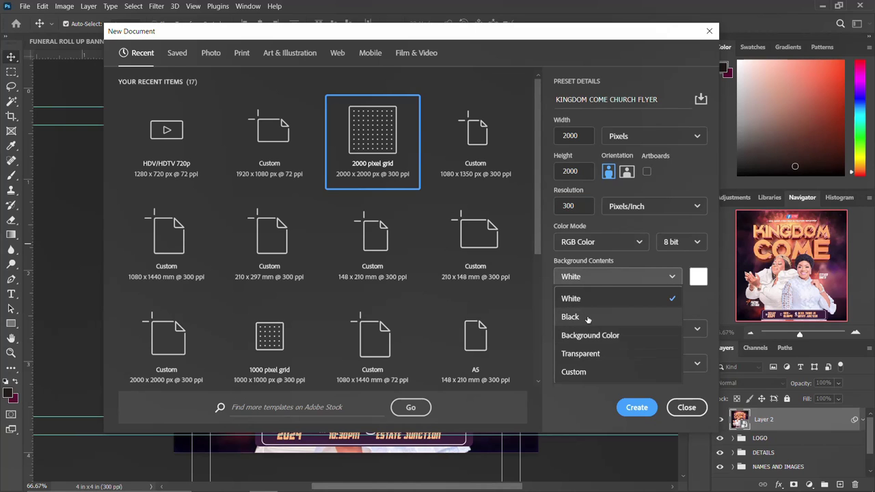
{"action": "left_click", "coordinate": [588, 318]}
{"action": "left_click", "coordinate": [609, 279]}
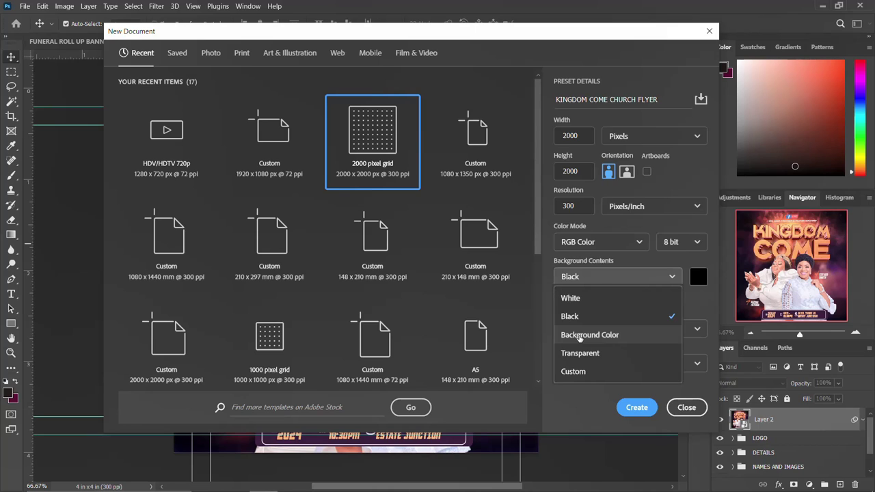
{"action": "left_click", "coordinate": [580, 335]}
{"action": "left_click", "coordinate": [613, 279]}
{"action": "left_click", "coordinate": [581, 354]}
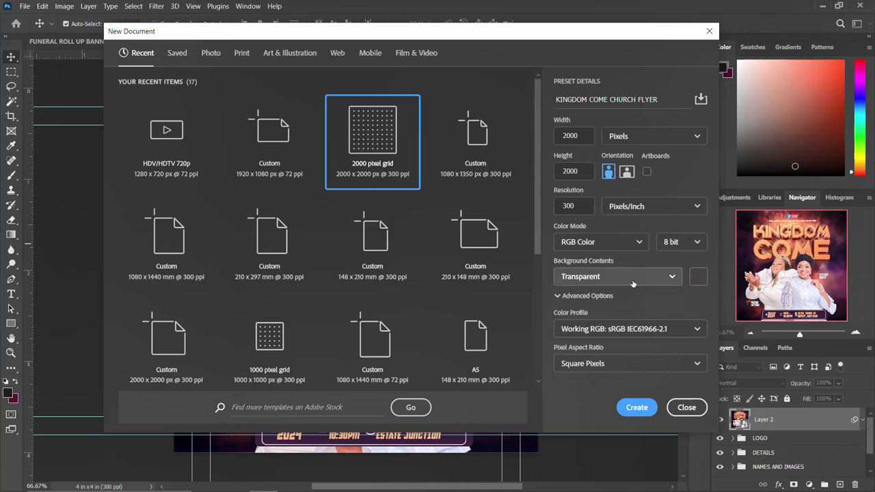
{"action": "left_click", "coordinate": [618, 276]}
{"action": "left_click", "coordinate": [622, 277]}
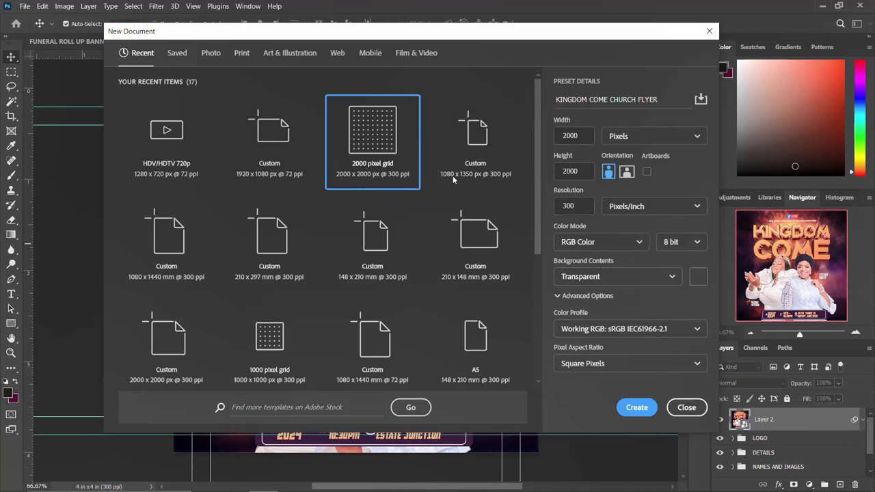
{"action": "left_click", "coordinate": [636, 408]}
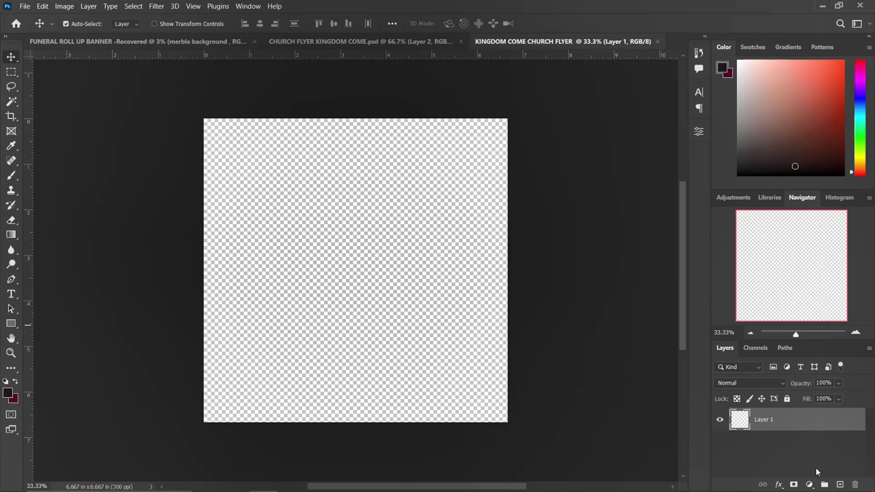
Add a Solid Color fill layer set to #ffffff.
{"action": "left_click", "coordinate": [809, 484]}
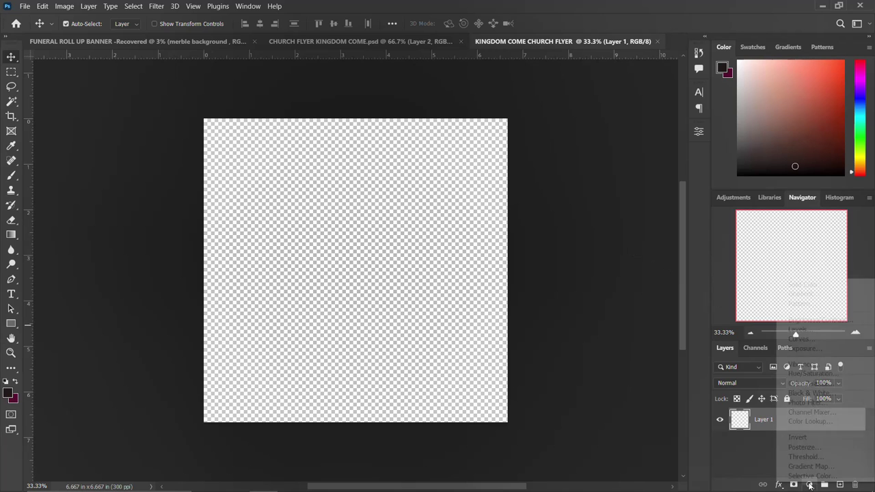
{"action": "left_click", "coordinate": [826, 286]}
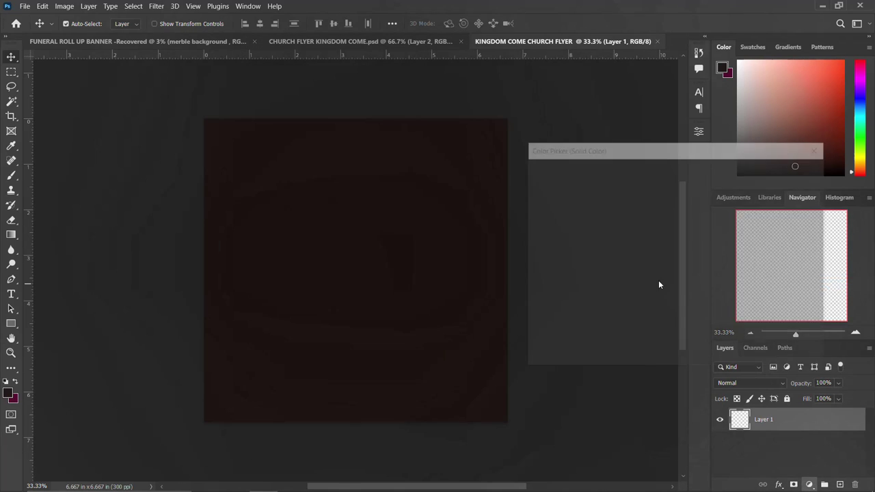
{"action": "type", "text": "ffffff"}
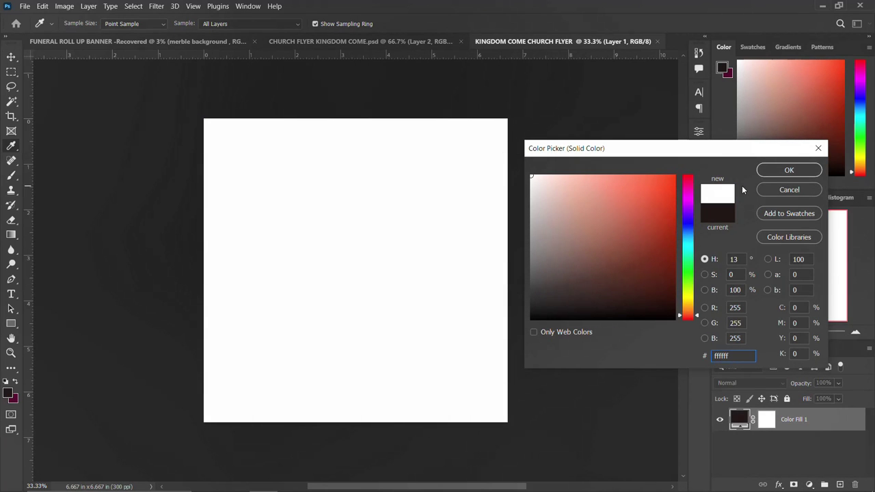
{"action": "left_click", "coordinate": [789, 170]}
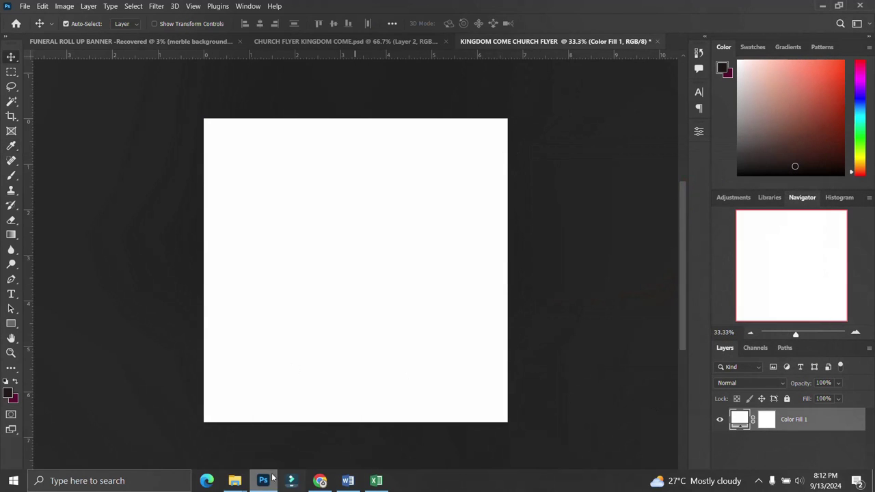
Place the fiery rock-and-lightning image and scale it to about 66% to fill the canvas.
{"action": "mouse_move", "coordinate": [234, 480]}
{"action": "left_click", "coordinate": [190, 437]}
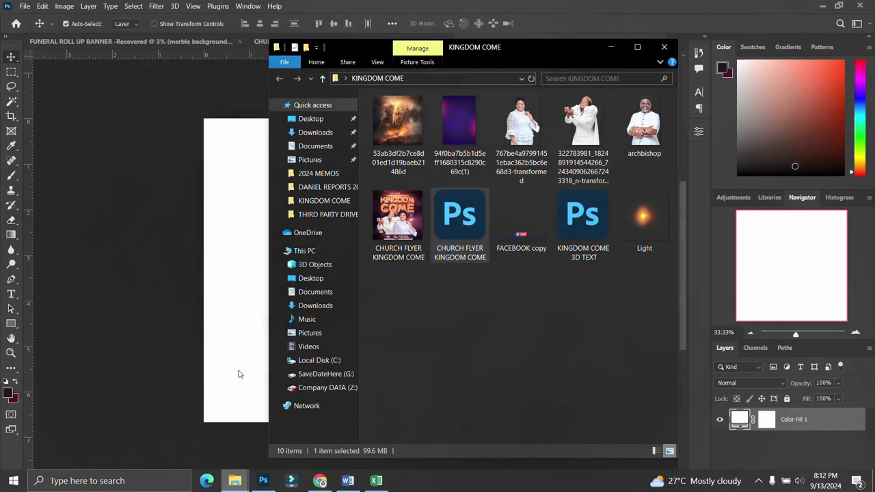
{"action": "left_click", "coordinate": [407, 132]}
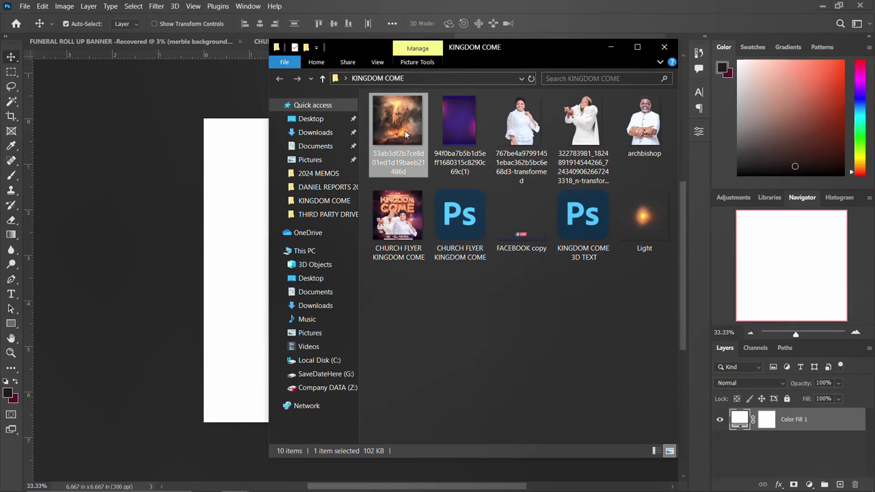
{"action": "left_click_drag", "start_coordinate": [404, 128], "coordinate": [199, 326]}
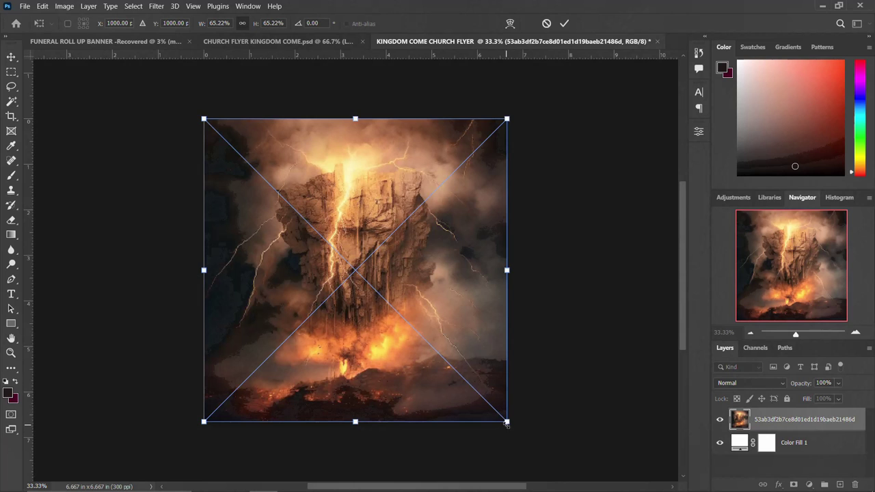
{"action": "left_click_drag", "start_coordinate": [506, 422], "coordinate": [509, 426]}
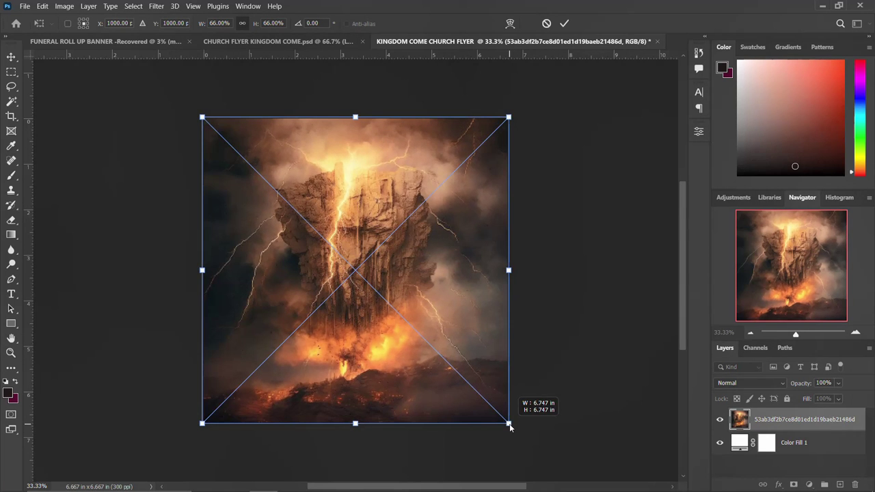
{"action": "key", "text": "Return"}
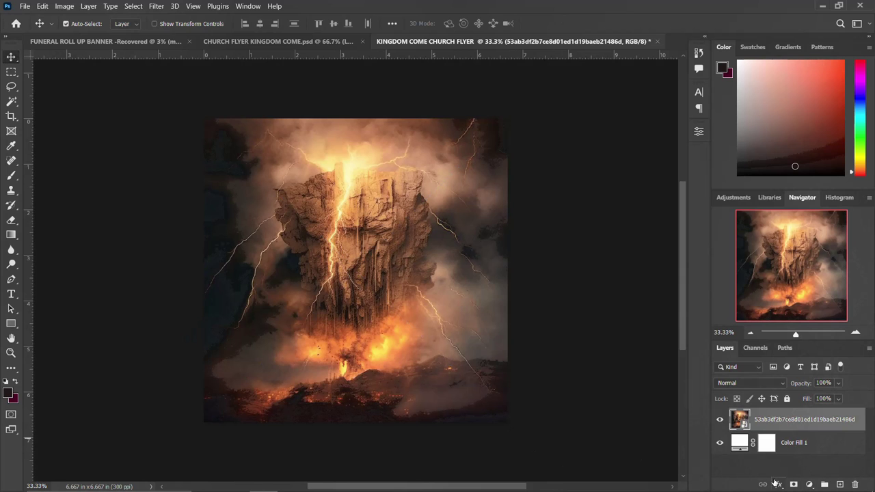
Apply a Gaussian Blur smart filter with a 10-pixel radius to the fiery image layer.
{"action": "left_click", "coordinate": [191, 6]}
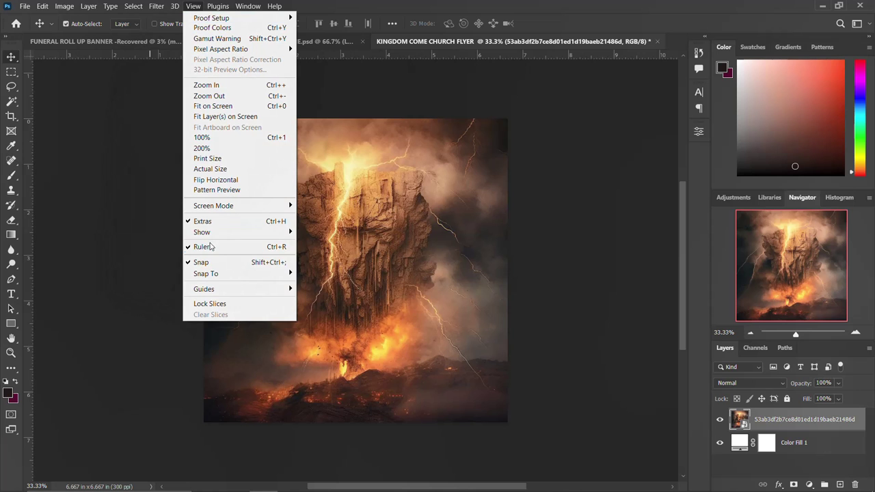
{"action": "left_click", "coordinate": [193, 6]}
{"action": "left_click", "coordinate": [156, 6]}
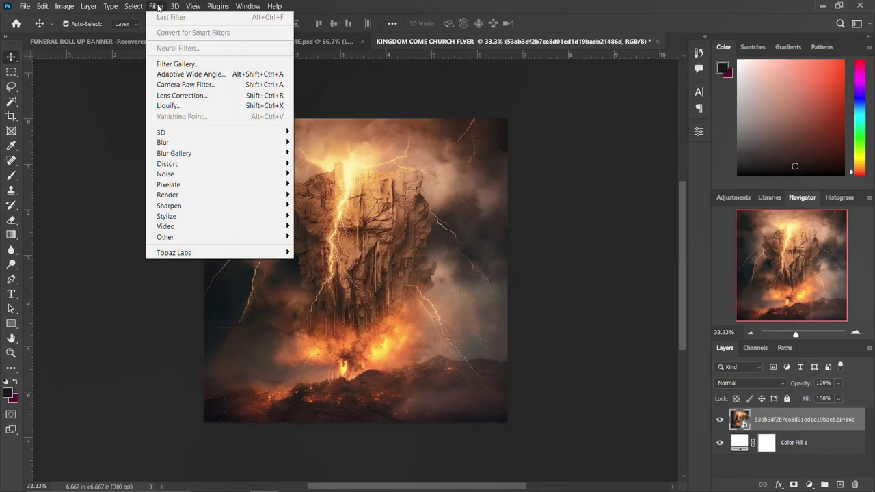
{"action": "left_click", "coordinate": [156, 6]}
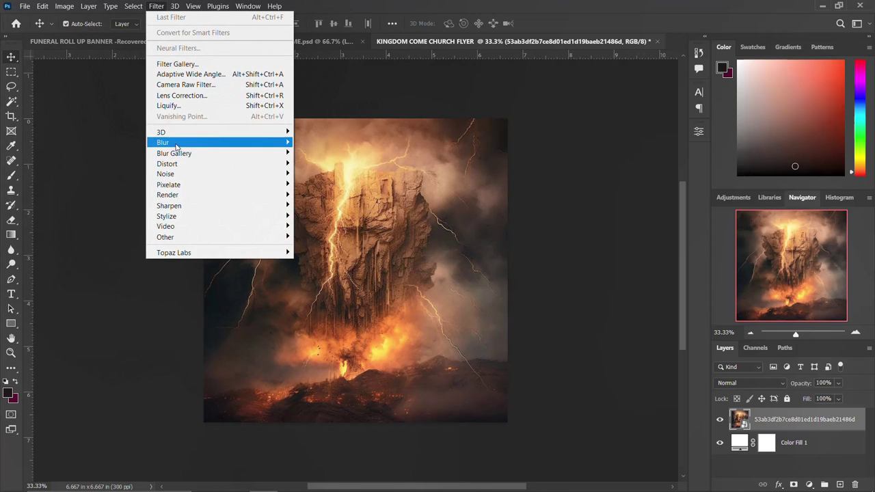
{"action": "mouse_move", "coordinate": [163, 142]}
{"action": "left_click", "coordinate": [334, 189]}
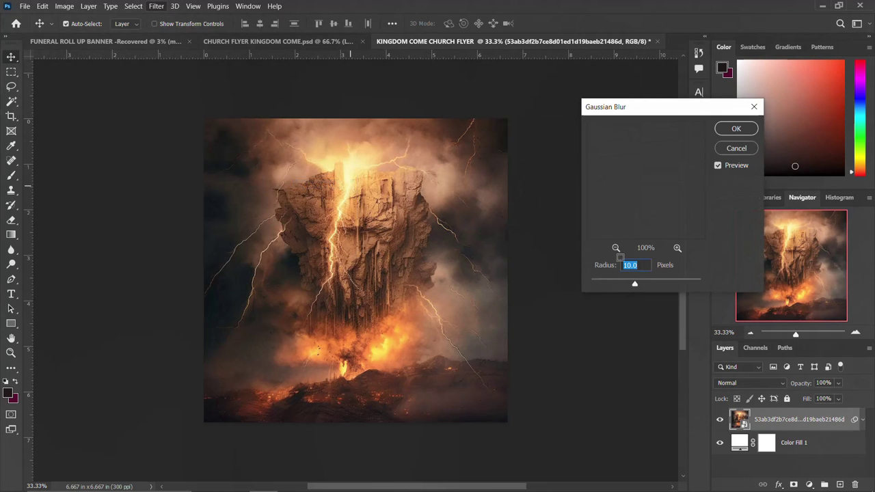
{"action": "left_click", "coordinate": [736, 128]}
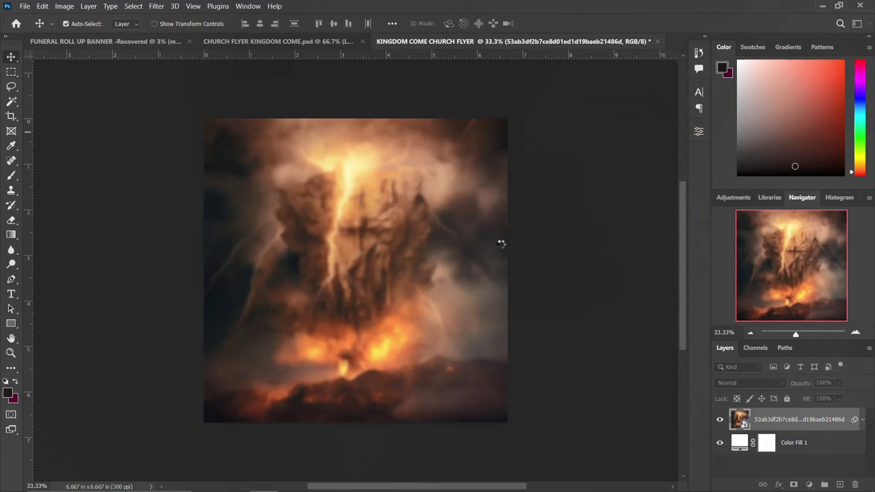
{"action": "left_click", "coordinate": [862, 418]}
{"action": "mouse_move", "coordinate": [437, 486]}
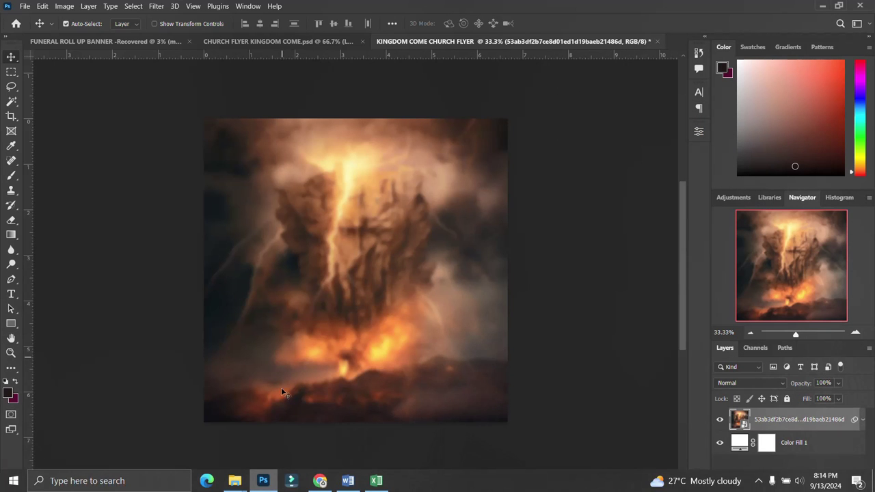
Place the purple texture image and stretch it to the flyer's left and right edges.
{"action": "mouse_move", "coordinate": [234, 481]}
{"action": "left_click", "coordinate": [174, 426]}
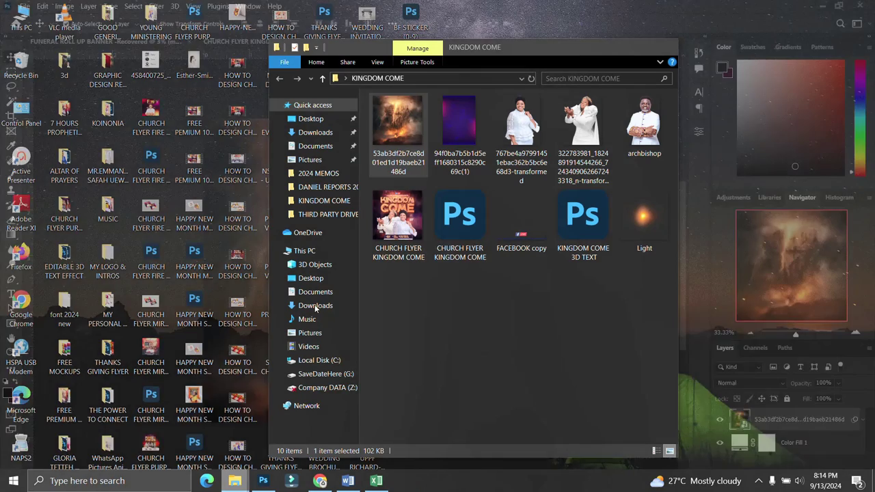
{"action": "mouse_move", "coordinate": [457, 127]}
{"action": "left_mouse_down"}
{"action": "mouse_move", "coordinate": [247, 339]}
{"action": "mouse_move", "coordinate": [196, 342]}
{"action": "left_mouse_up"}
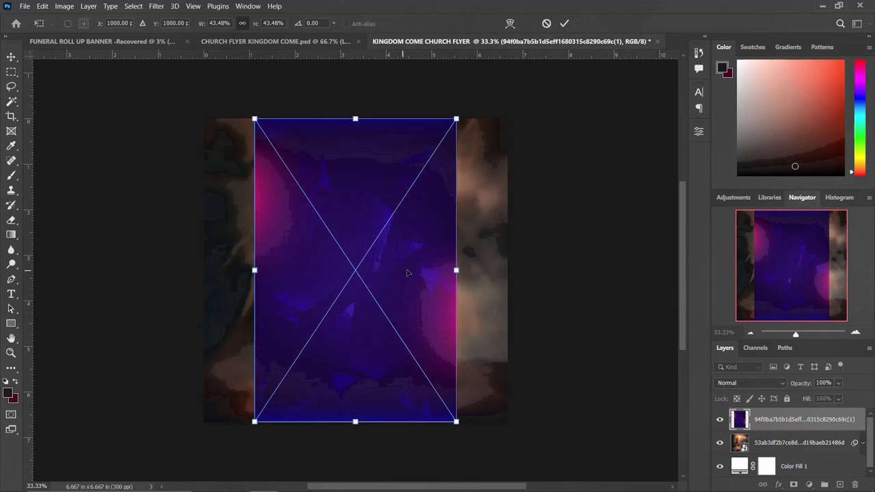
{"action": "left_click_drag", "start_coordinate": [456, 269], "coordinate": [506, 270]}
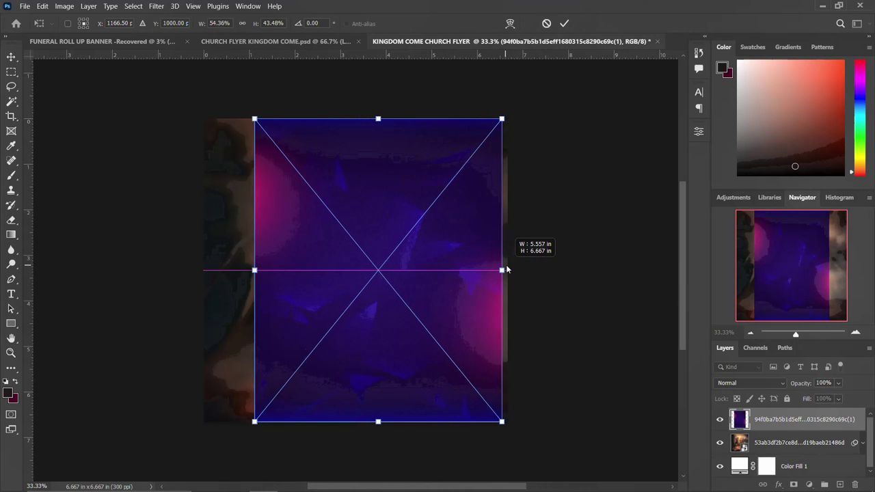
{"action": "left_click_drag", "start_coordinate": [248, 273], "coordinate": [200, 272]}
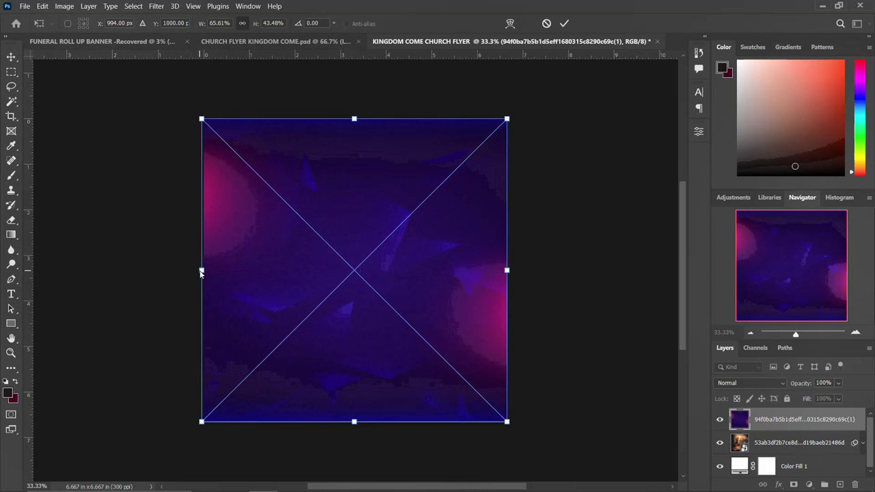
{"action": "key", "text": "Return"}
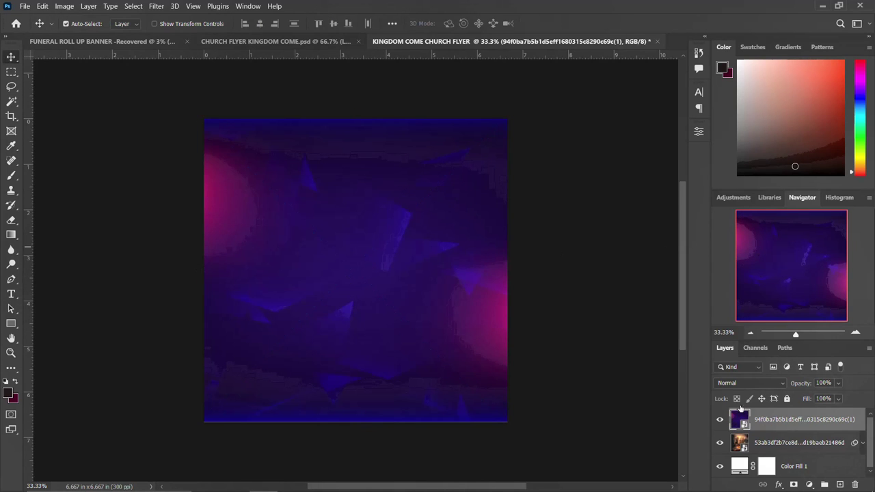
Set the purple texture to Hard Light and enlarge it slightly past the edges.
{"action": "left_click", "coordinate": [756, 381]}
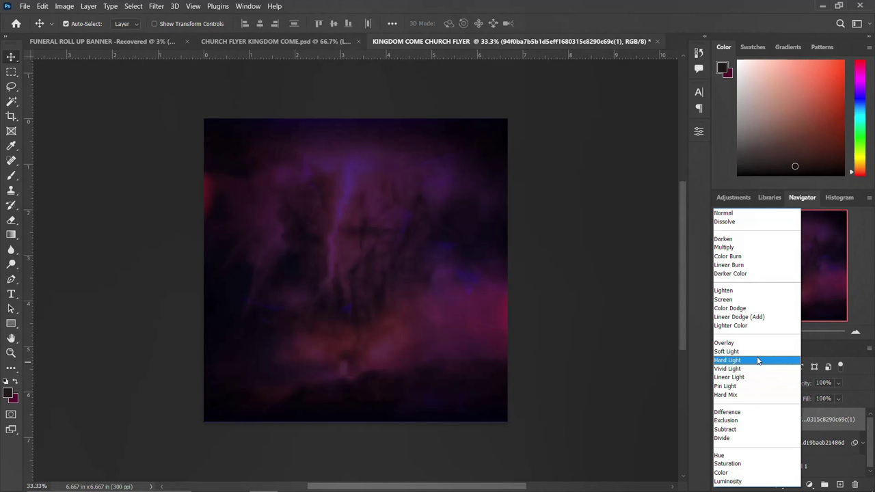
{"action": "left_click", "coordinate": [757, 360]}
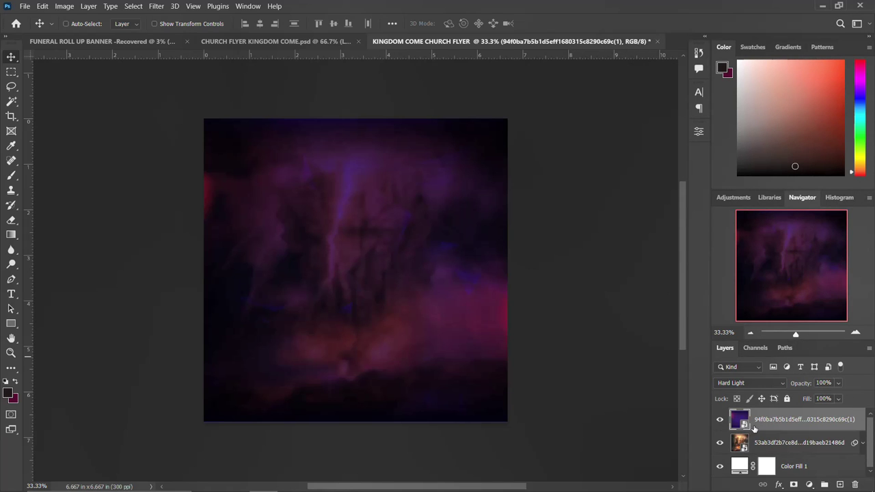
{"action": "key", "text": "ctrl+t"}
{"action": "left_click_drag", "start_coordinate": [507, 421], "coordinate": [511, 425]}
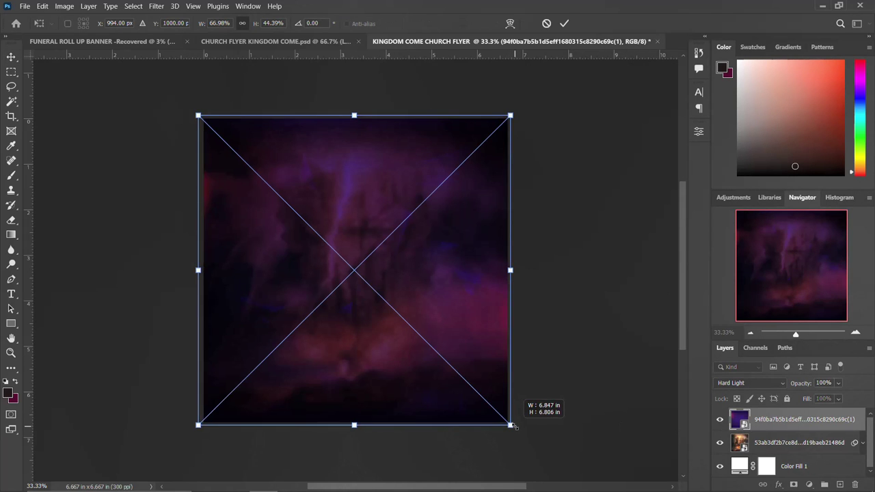
{"action": "key", "text": "Return"}
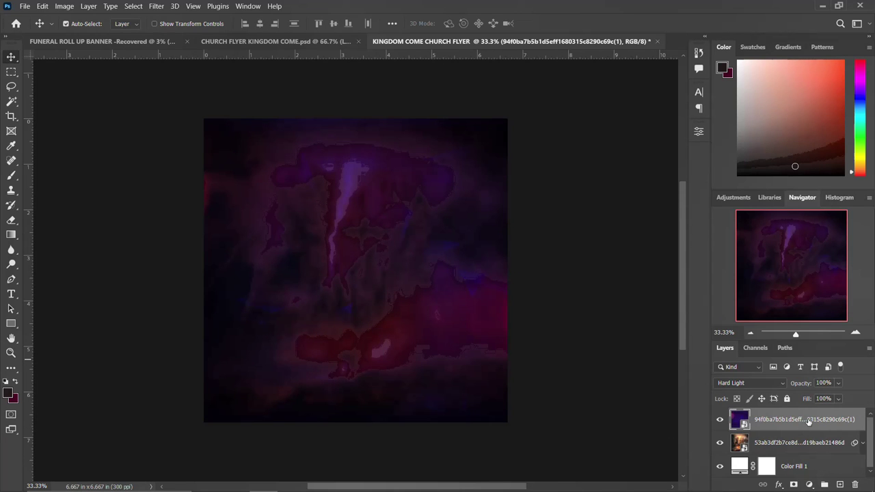
{"action": "scroll", "coordinate": [801, 463], "scroll_direction": "down", "scroll_amount": 1}
Group the three background layers and rename the group BACKGROUND.
{"action": "left_click", "coordinate": [797, 471], "text": "shift"}
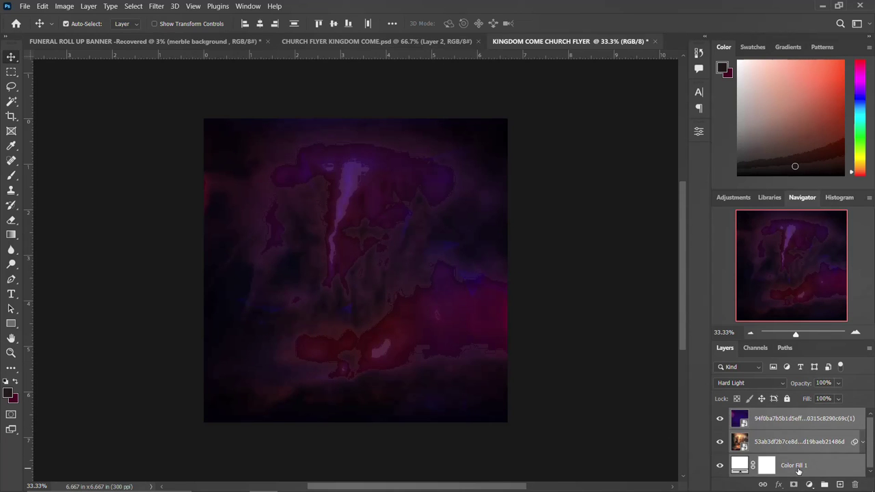
{"action": "key", "text": "ctrl+g"}
{"action": "double_click", "coordinate": [762, 415]}
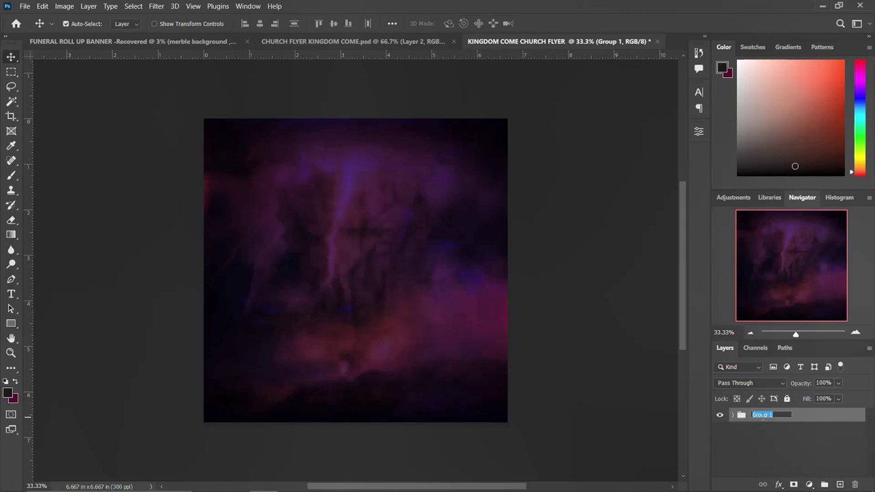
{"action": "type", "text": "BACKGROUND"}
{"action": "key", "text": "Return"}
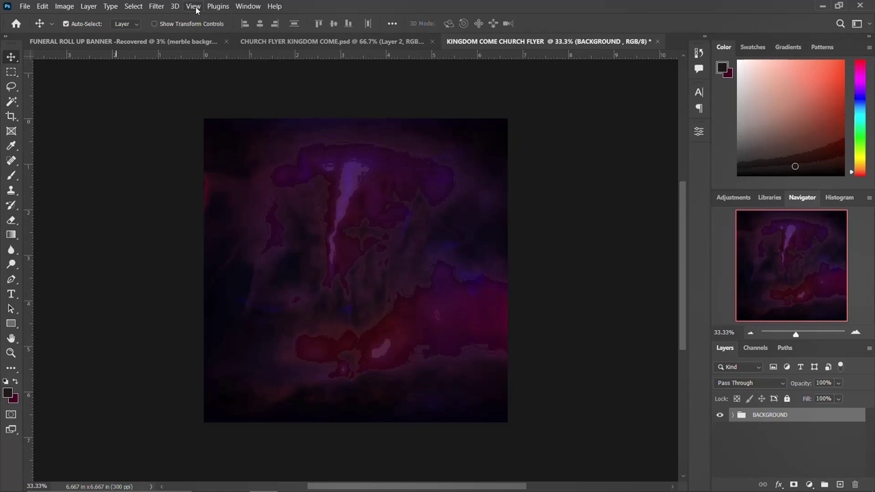
{"action": "left_click", "coordinate": [194, 6]}
{"action": "mouse_move", "coordinate": [204, 289]}
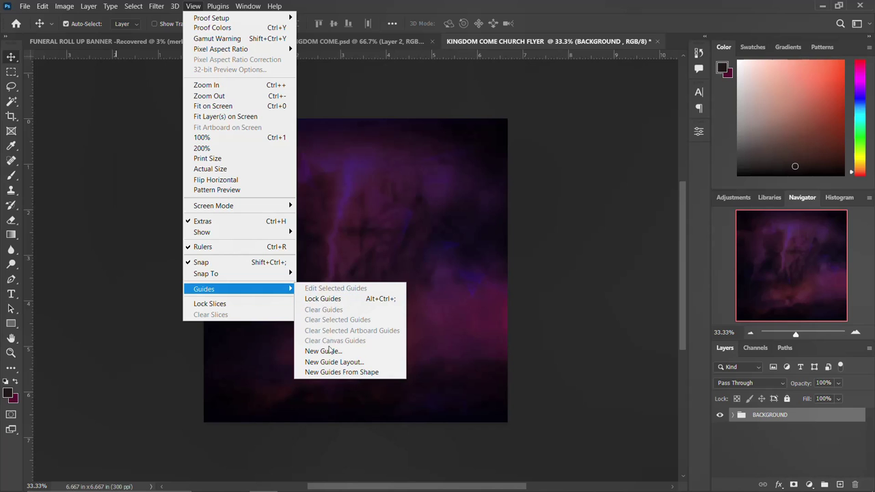
Create a New Guide Layout with 5 columns and 5 rows.
{"action": "left_click", "coordinate": [328, 361]}
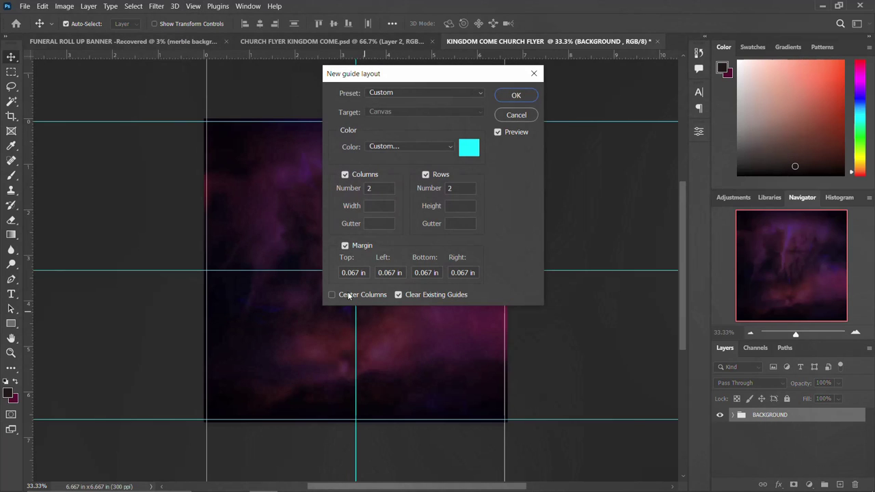
{"action": "left_click_drag", "start_coordinate": [386, 188], "coordinate": [360, 185]}
{"action": "type", "text": "5"}
{"action": "left_click_drag", "start_coordinate": [457, 193], "coordinate": [430, 188]}
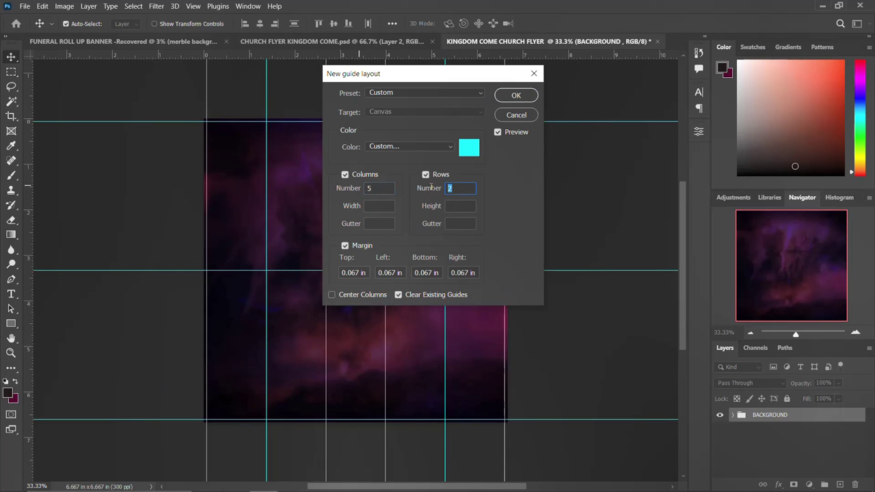
{"action": "type", "text": "5"}
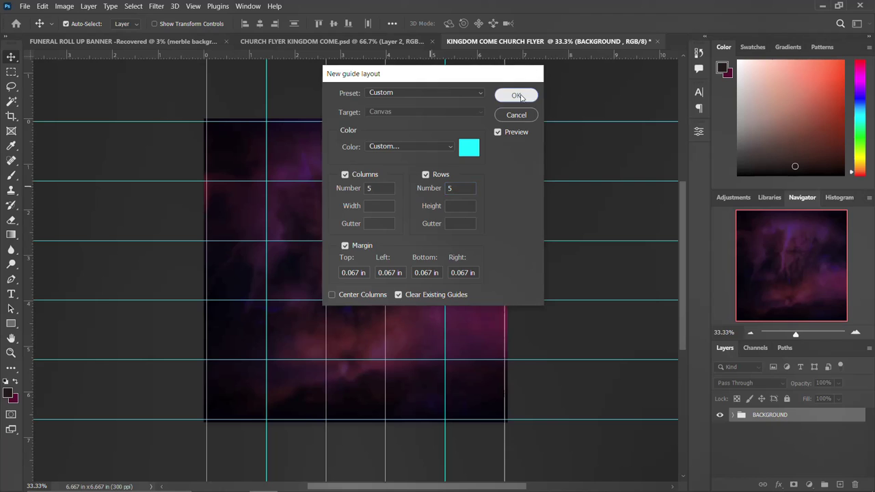
{"action": "left_click", "coordinate": [517, 96]}
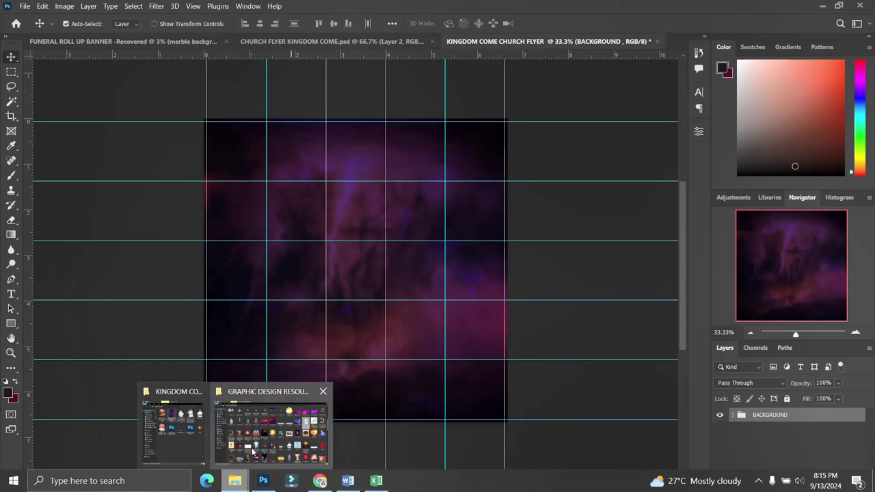
Place the KINGDOM COME 3D TEXT image, shrunk and moved into the upper-middle area.
{"action": "mouse_move", "coordinate": [235, 480]}
{"action": "left_click", "coordinate": [173, 417]}
{"action": "left_click", "coordinate": [575, 234]}
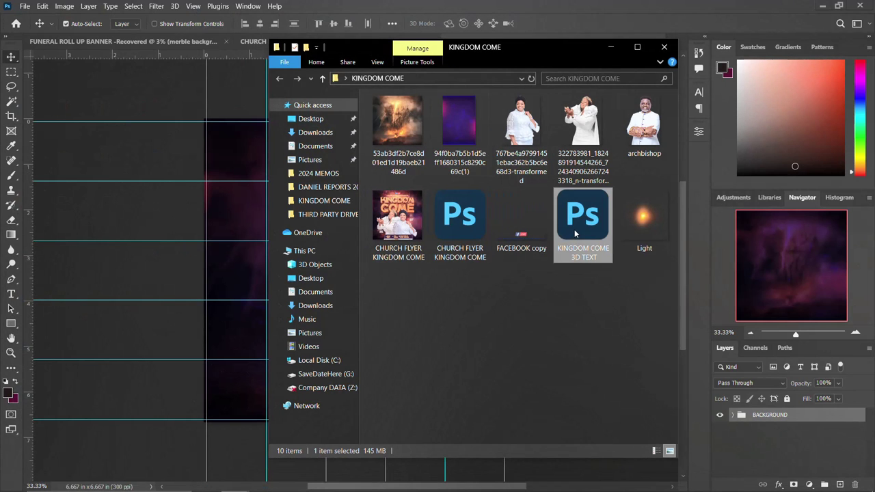
{"action": "left_click_drag", "start_coordinate": [578, 218], "coordinate": [219, 217]}
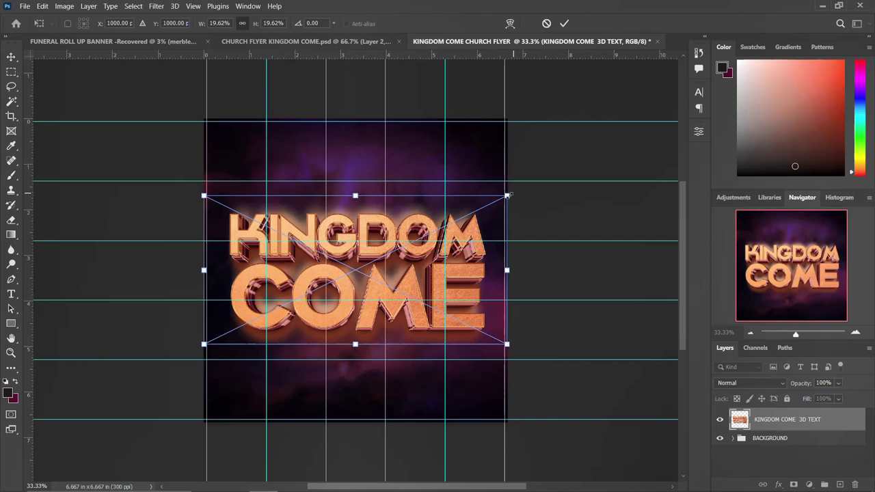
{"action": "left_click_drag", "start_coordinate": [507, 196], "coordinate": [473, 212]}
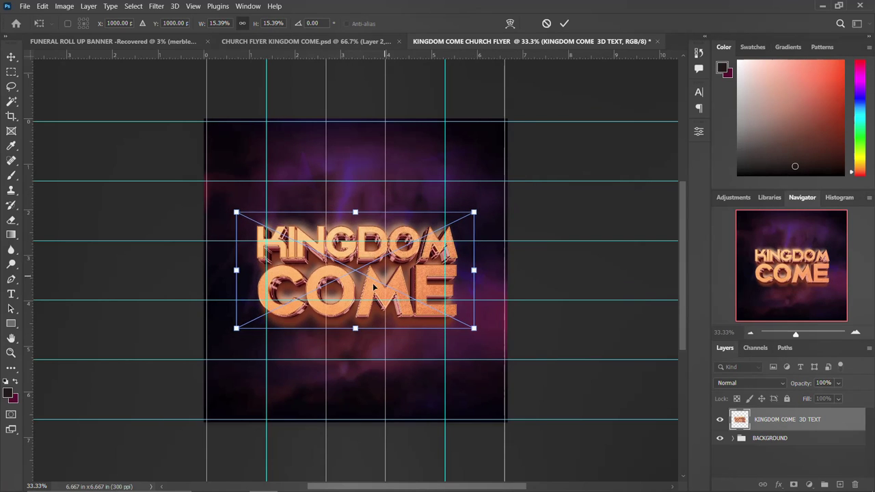
{"action": "left_click_drag", "start_coordinate": [359, 265], "coordinate": [353, 242]}
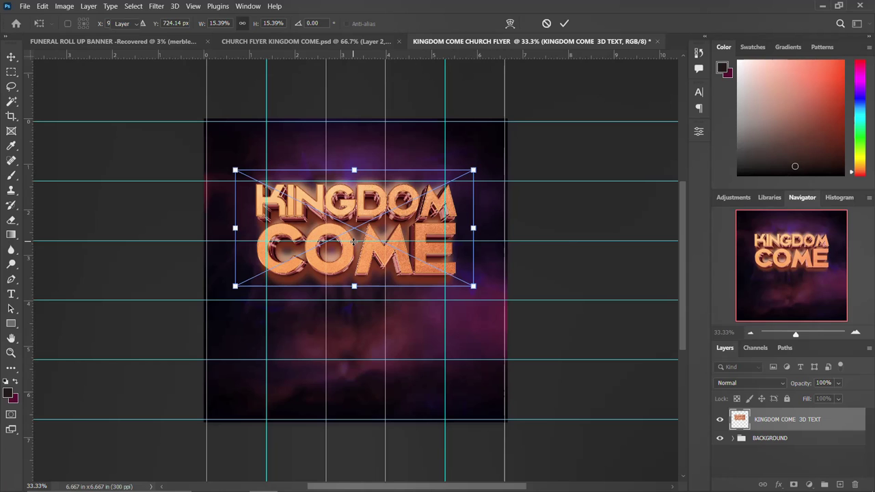
{"action": "key", "text": "Return"}
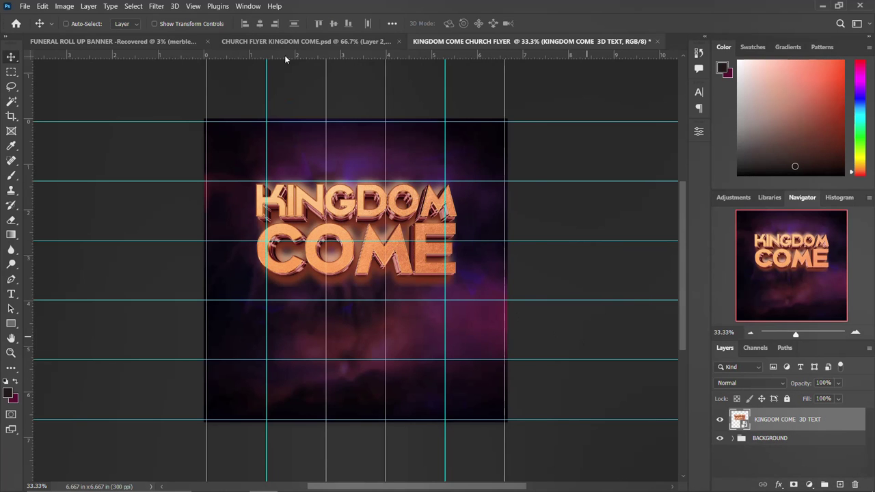
{"action": "key", "text": "ctrl+shift+s"}
{"action": "key", "text": "Escape"}
{"action": "key", "text": "ctrl+a"}
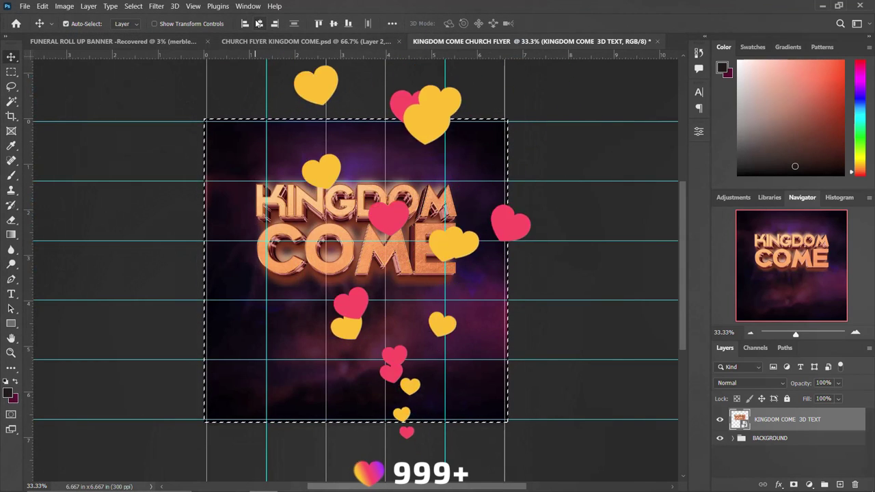
{"action": "key", "text": "ctrl+d"}
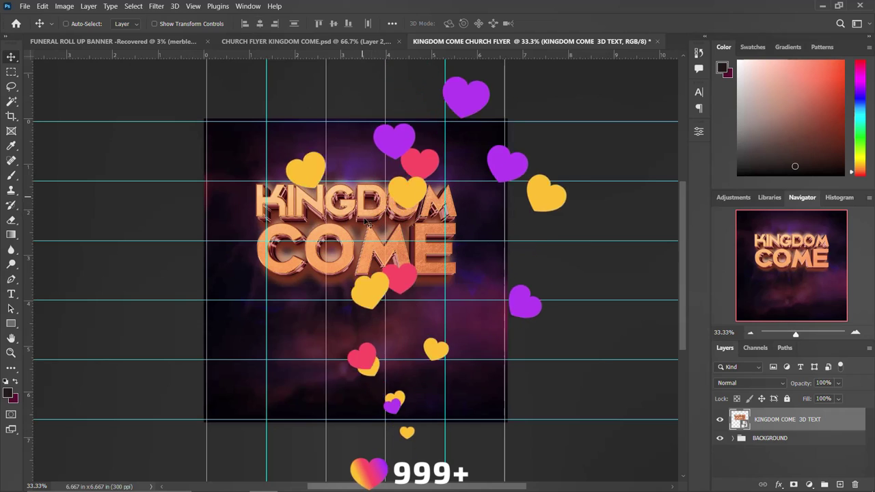
{"action": "mouse_move", "coordinate": [234, 480]}
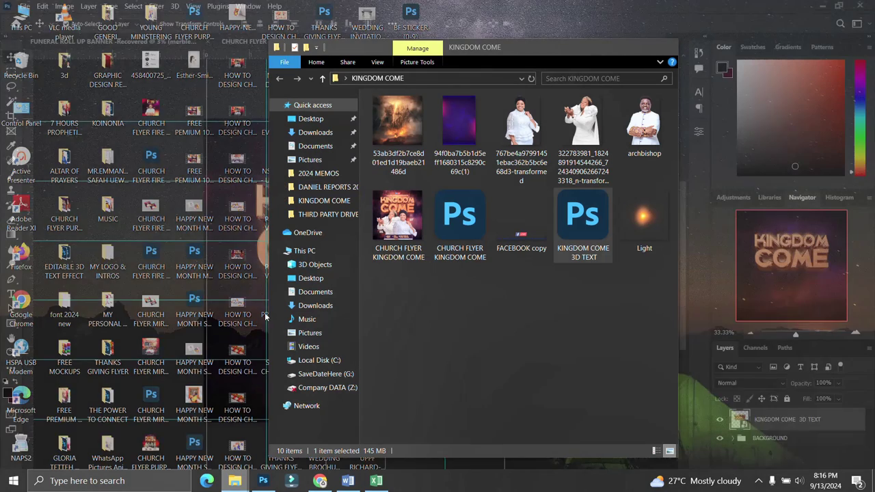
Place the FACEBOOK copy Live badge just above the KINGDOM title.
{"action": "left_click", "coordinate": [174, 431]}
{"action": "left_click", "coordinate": [514, 232]}
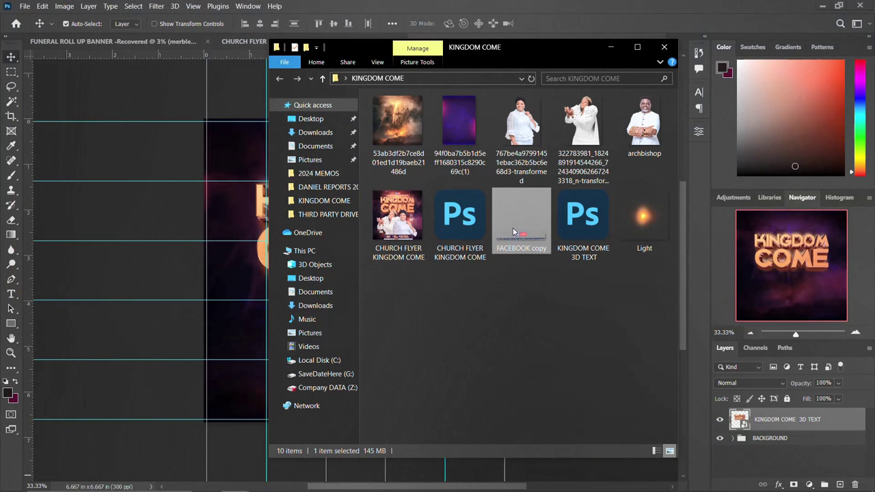
{"action": "left_click_drag", "start_coordinate": [515, 229], "coordinate": [306, 166]}
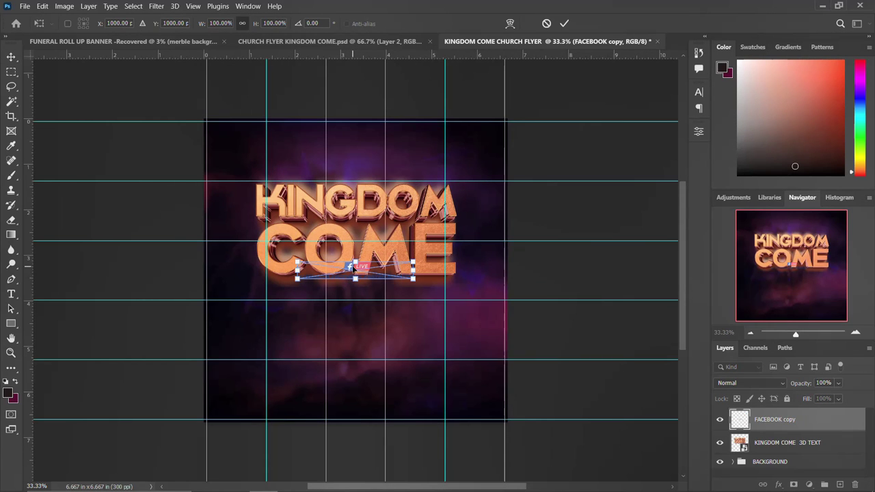
{"action": "left_click_drag", "start_coordinate": [353, 266], "coordinate": [361, 153]}
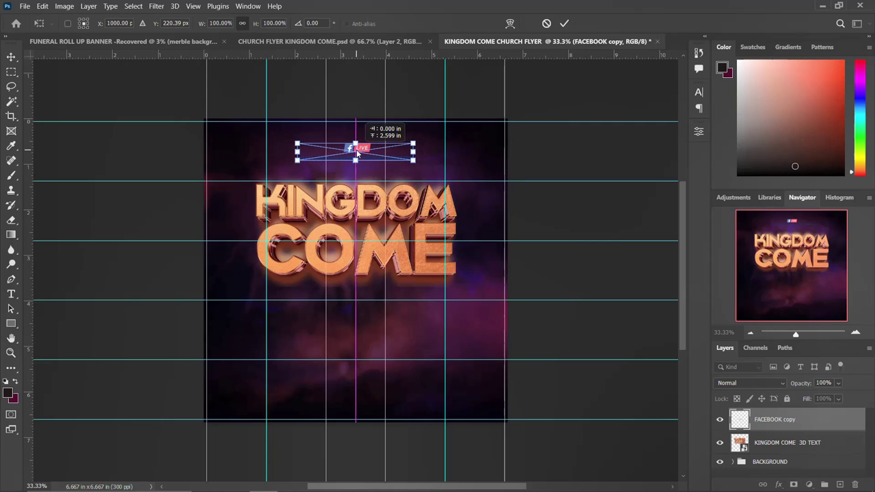
{"action": "key", "text": "Return"}
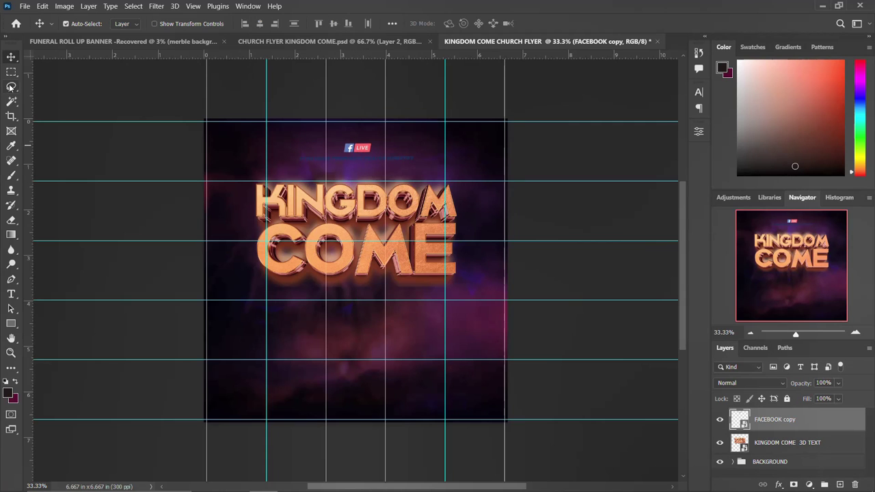
Select a thin strip above the title with the Rectangular Marquee and copy it to Layer 1.
{"action": "left_click", "coordinate": [12, 72]}
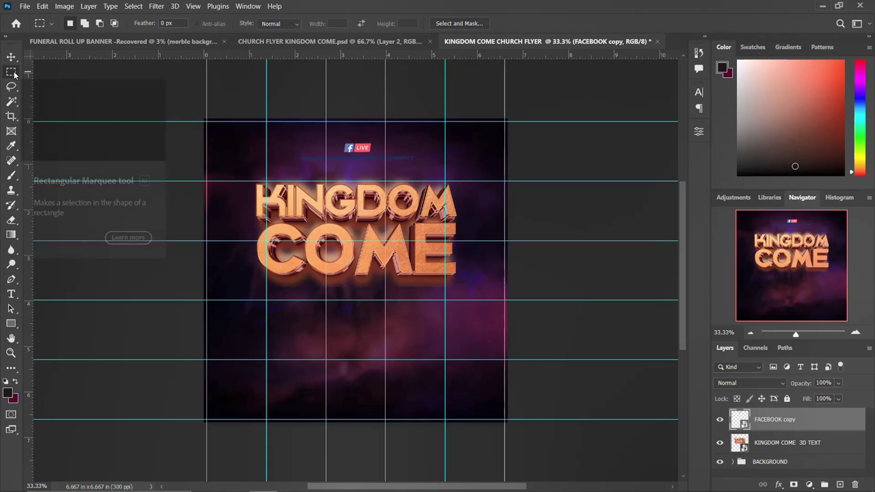
{"action": "right_click", "coordinate": [15, 74]}
{"action": "left_click", "coordinate": [109, 74]}
{"action": "left_click_drag", "start_coordinate": [422, 166], "coordinate": [276, 156]}
{"action": "key", "text": "ctrl+j"}
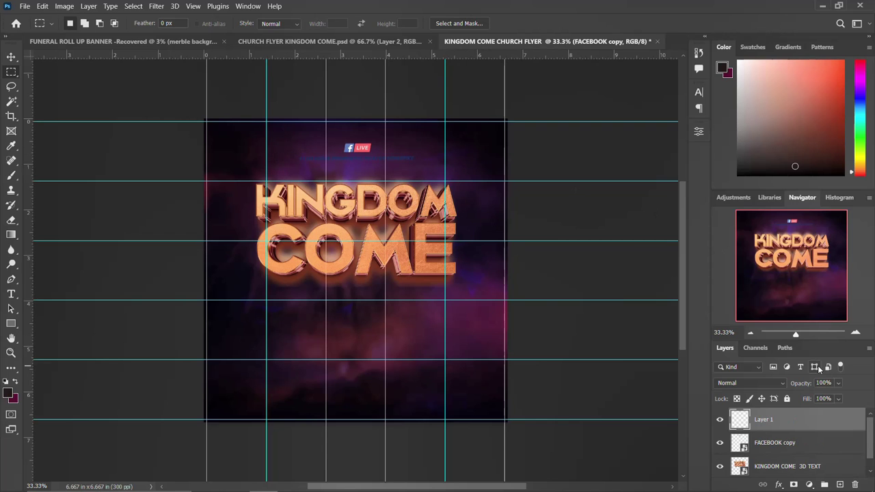
Give Layer 1 a #ffffff Color Overlay so the ministry line turns white.
{"action": "double_click", "coordinate": [850, 420]}
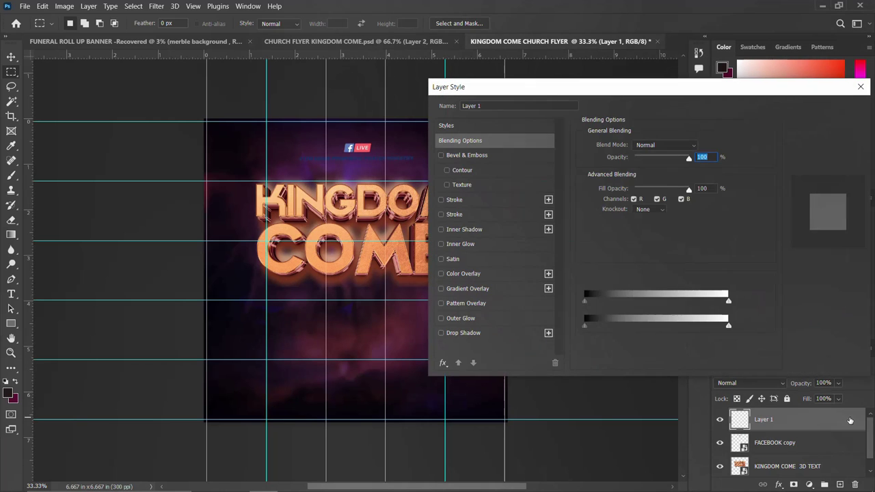
{"action": "left_click", "coordinate": [472, 274]}
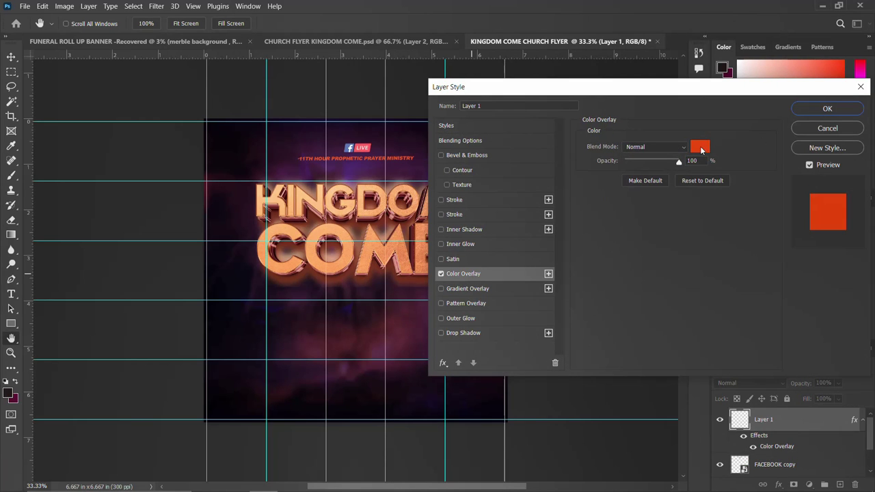
{"action": "left_click", "coordinate": [701, 149]}
{"action": "type", "text": "ffffff"}
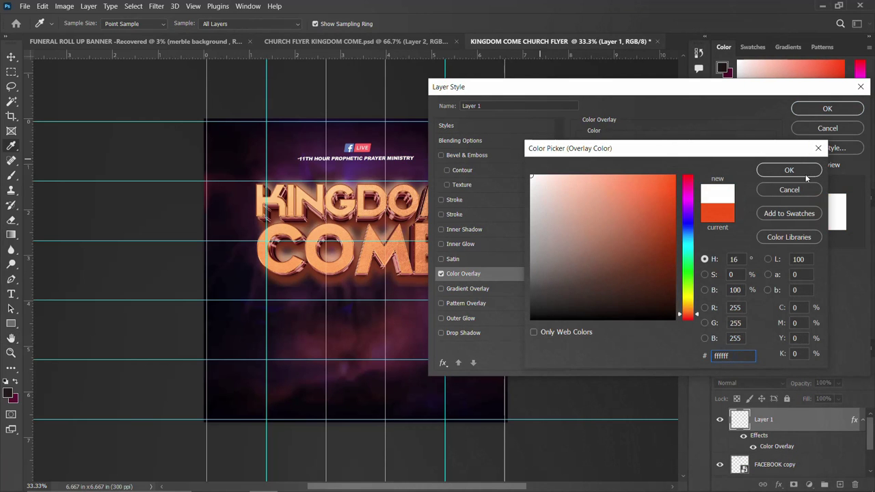
{"action": "left_click", "coordinate": [788, 170]}
{"action": "left_click", "coordinate": [826, 109]}
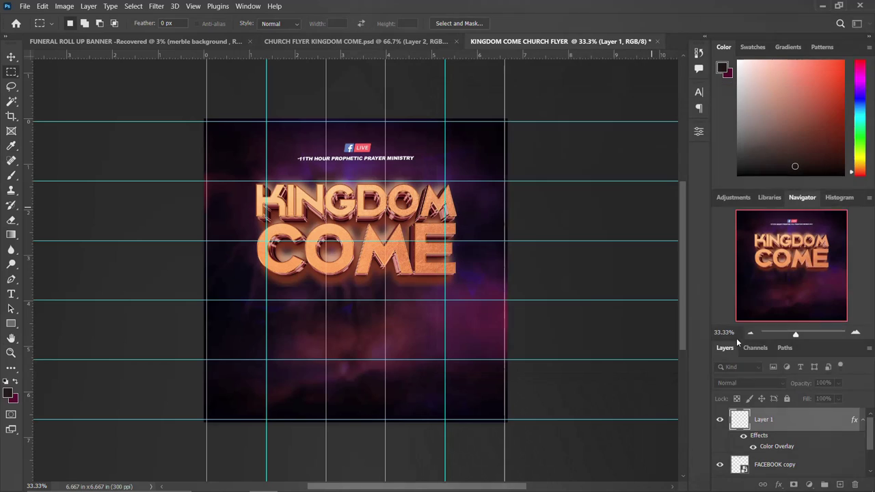
{"action": "left_click", "coordinate": [863, 420]}
Group the ministry line (Layer 1) and the FACEBOOK copy badge into a group named LOGO.
{"action": "left_click", "coordinate": [779, 442], "text": "shift"}
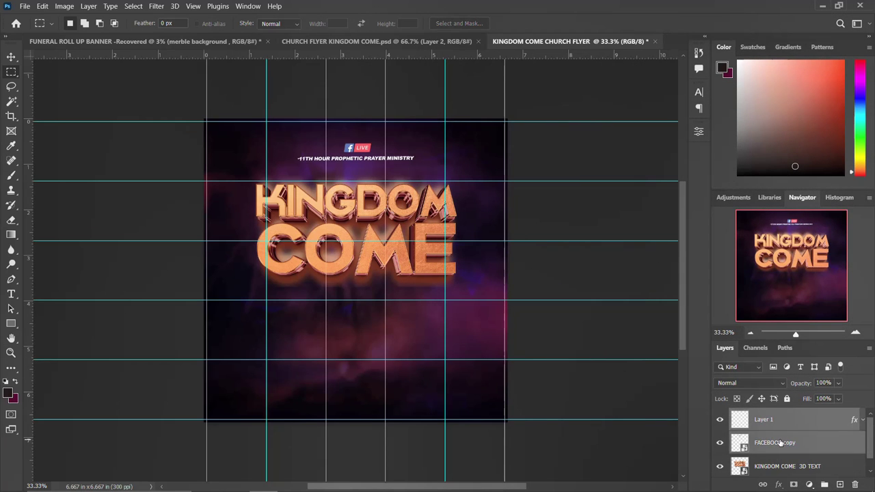
{"action": "key", "text": "ctrl+g"}
{"action": "double_click", "coordinate": [762, 414]}
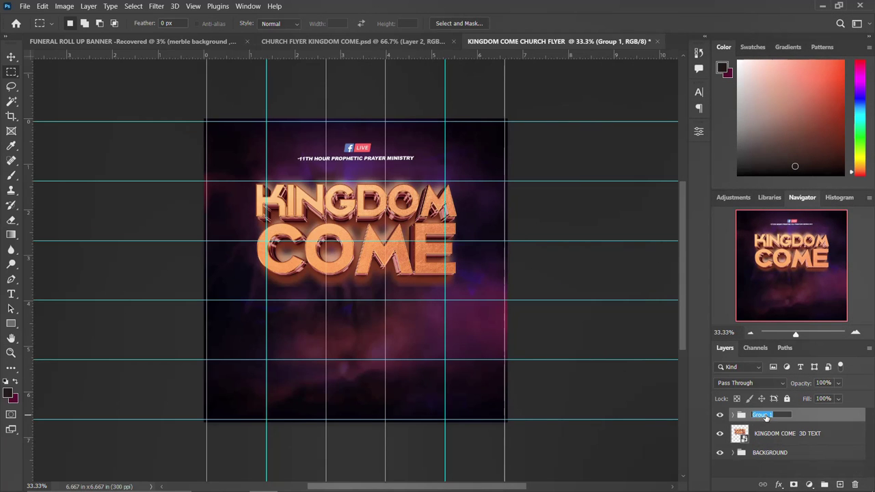
{"action": "type", "text": "LOGO"}
{"action": "key", "text": "Return"}
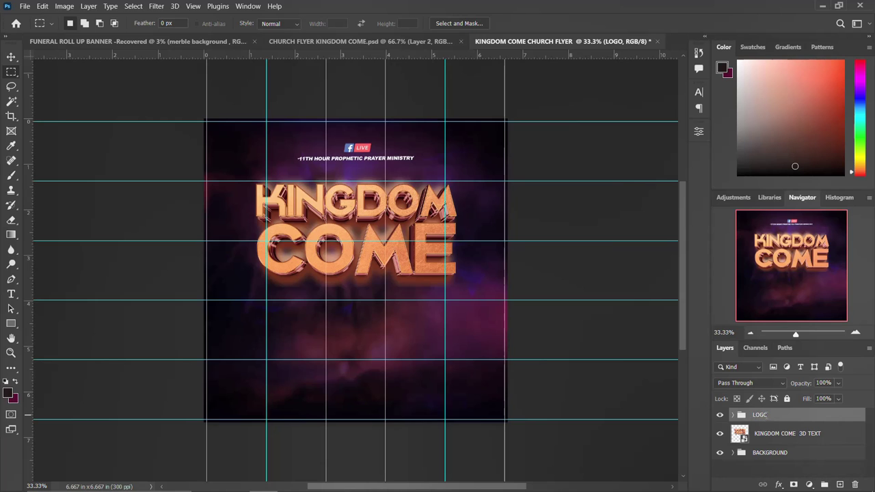
Put the KINGDOM COME 3D TEXT layer in its own collapsed group named THEME.
{"action": "left_click", "coordinate": [770, 437]}
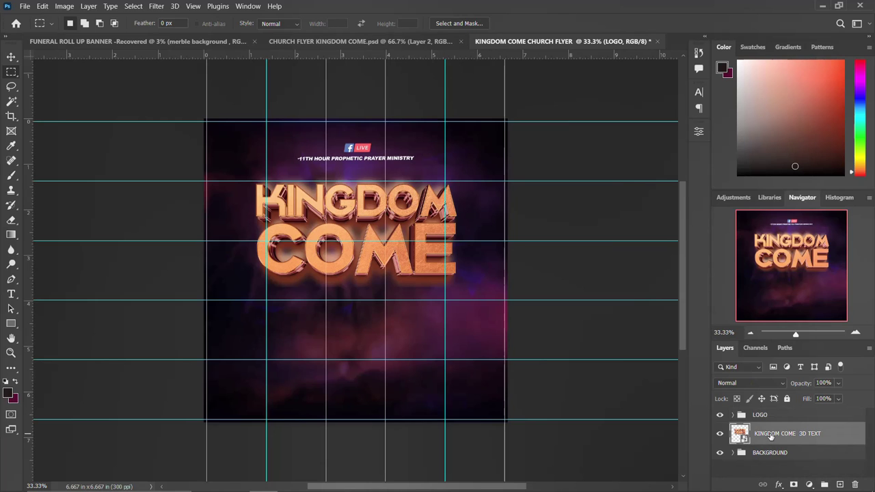
{"action": "key", "text": "ctrl+g"}
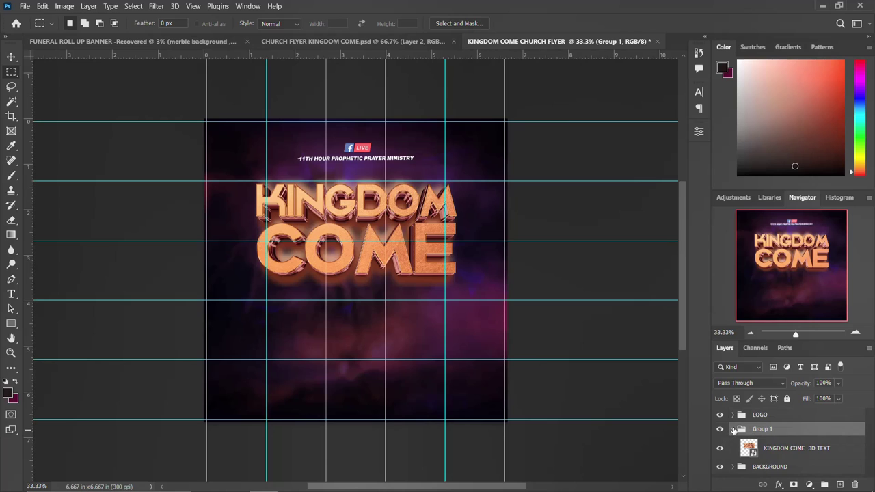
{"action": "left_click", "coordinate": [734, 429]}
{"action": "double_click", "coordinate": [760, 429]}
{"action": "type", "text": "THM"}
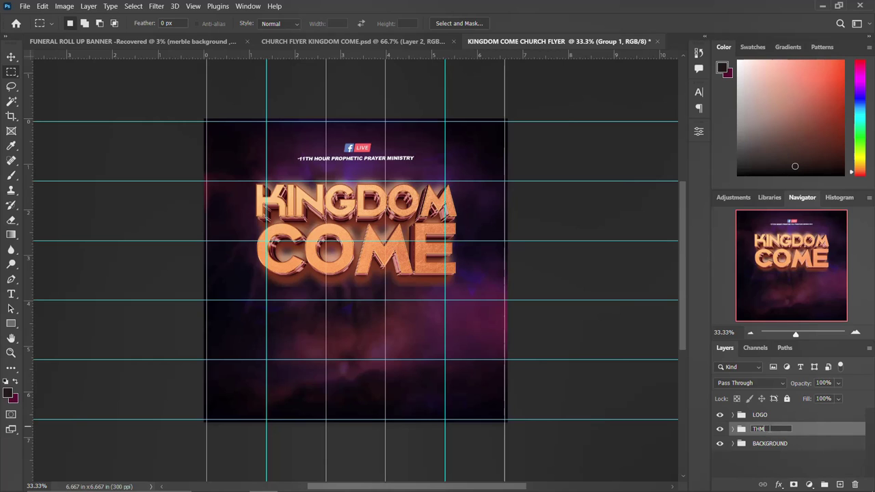
{"action": "type", "text": "E"}
{"action": "key", "text": "Return"}
{"action": "left_click", "coordinate": [10, 57]}
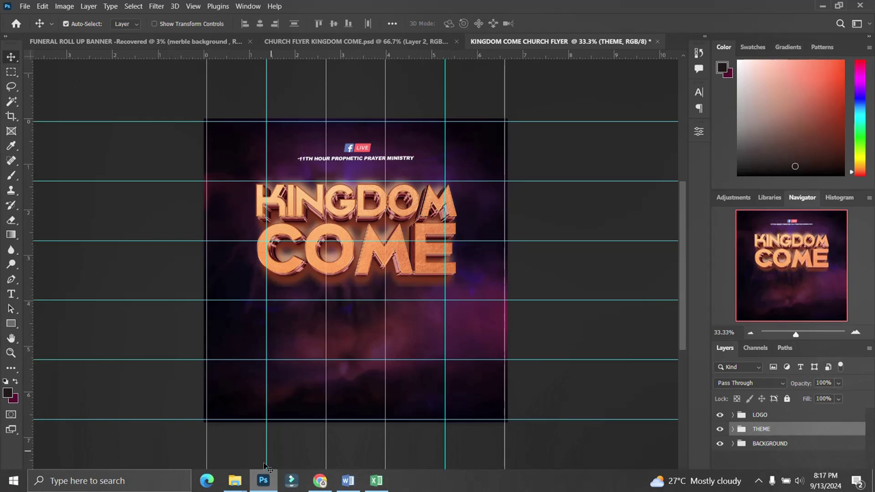
Place both women's cut-out photos from the KINGDOM COME image folder onto the flyer.
{"action": "mouse_move", "coordinate": [234, 480]}
{"action": "left_click", "coordinate": [170, 432]}
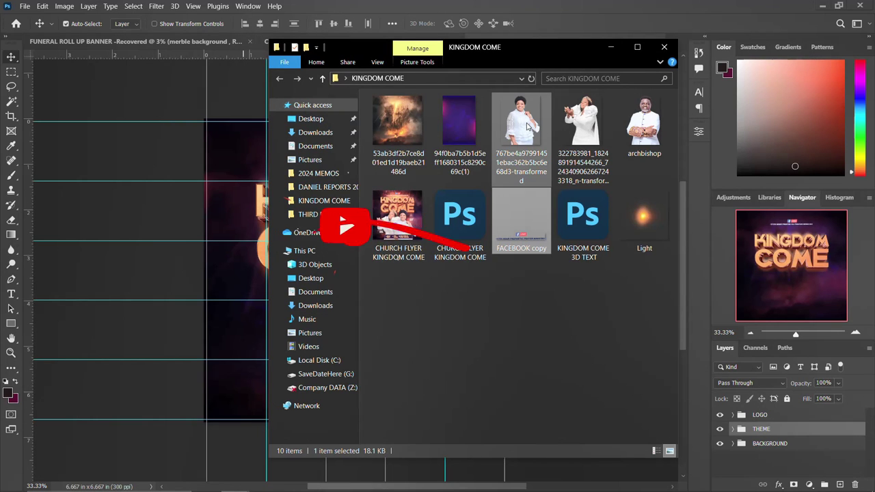
{"action": "left_click", "coordinate": [582, 130], "text": "ctrl"}
{"action": "mouse_move", "coordinate": [582, 130]}
{"action": "left_mouse_down"}
{"action": "mouse_move", "coordinate": [312, 290]}
{"action": "mouse_move", "coordinate": [216, 331]}
{"action": "left_mouse_up"}
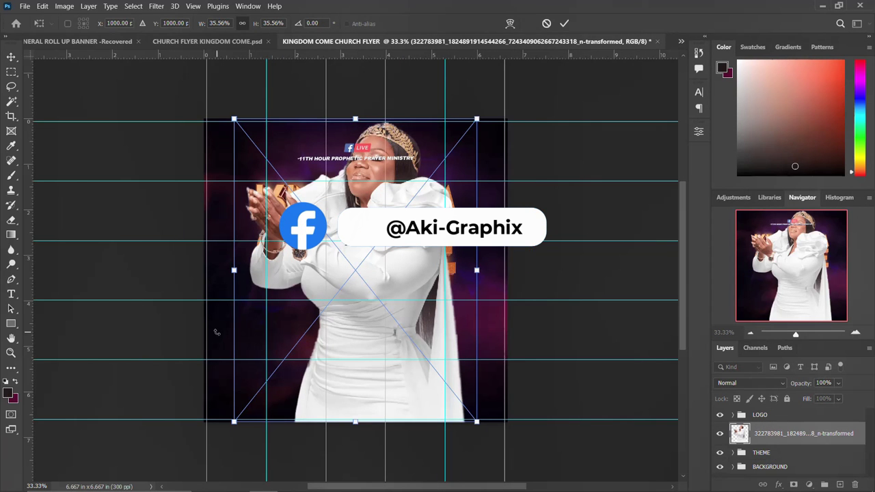
{"action": "key", "text": "Return"}
{"action": "key", "text": "Return"}
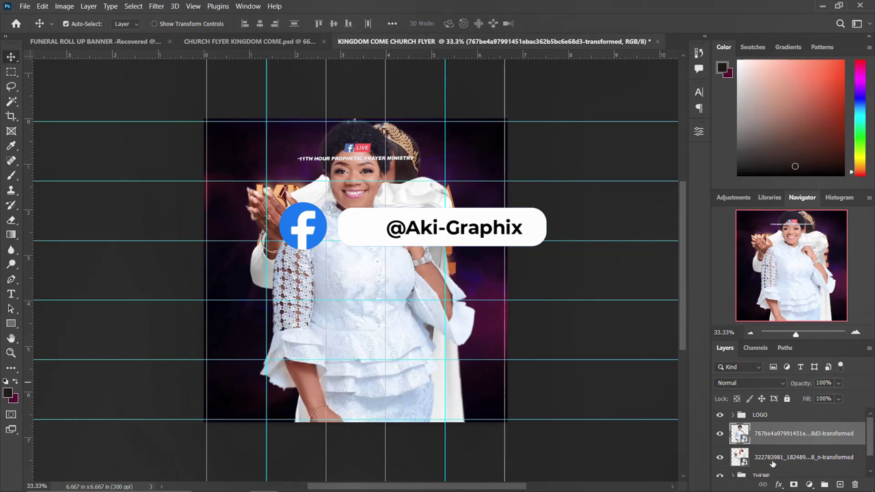
Shrink both women's photos and move them down and left under the title.
{"action": "left_click", "coordinate": [776, 459], "text": "ctrl"}
{"action": "key", "text": "ctrl+t"}
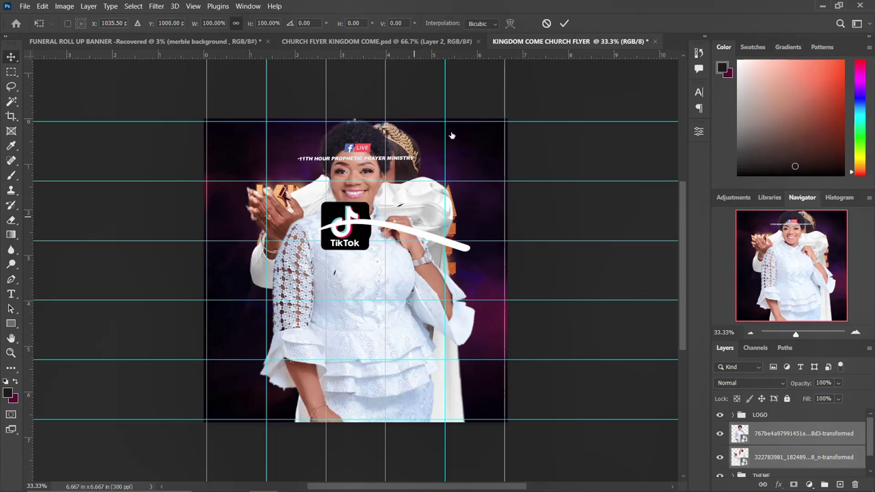
{"action": "left_click_drag", "start_coordinate": [476, 118], "coordinate": [446, 159]}
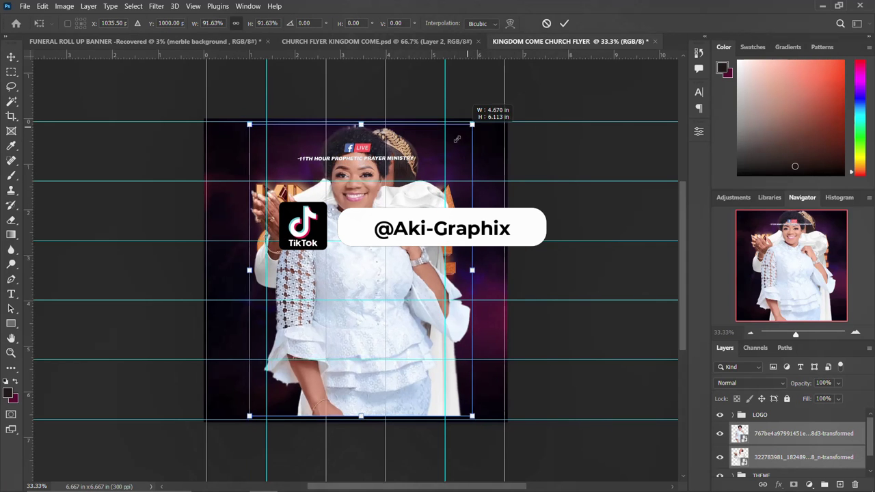
{"action": "left_click_drag", "start_coordinate": [355, 264], "coordinate": [339, 331]}
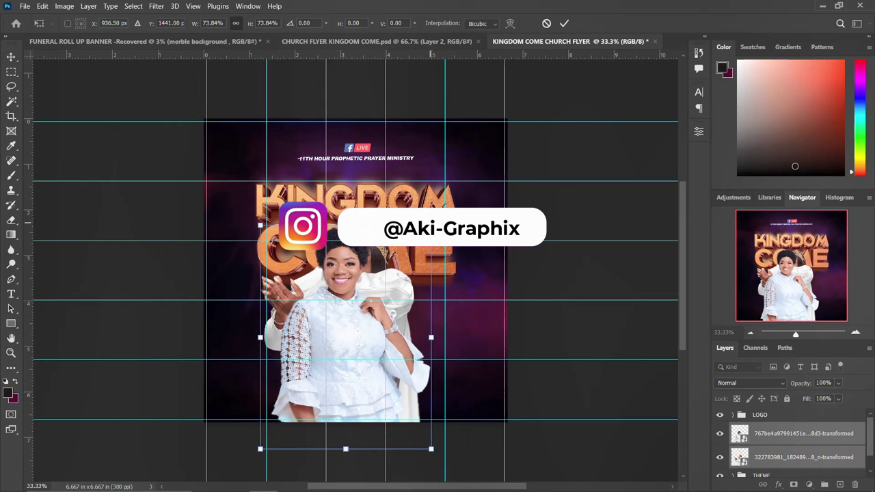
{"action": "mouse_move", "coordinate": [350, 313]}
{"action": "left_mouse_down"}
{"action": "mouse_move", "coordinate": [345, 339]}
{"action": "mouse_move", "coordinate": [335, 340]}
{"action": "left_mouse_up"}
{"action": "key", "text": "Return"}
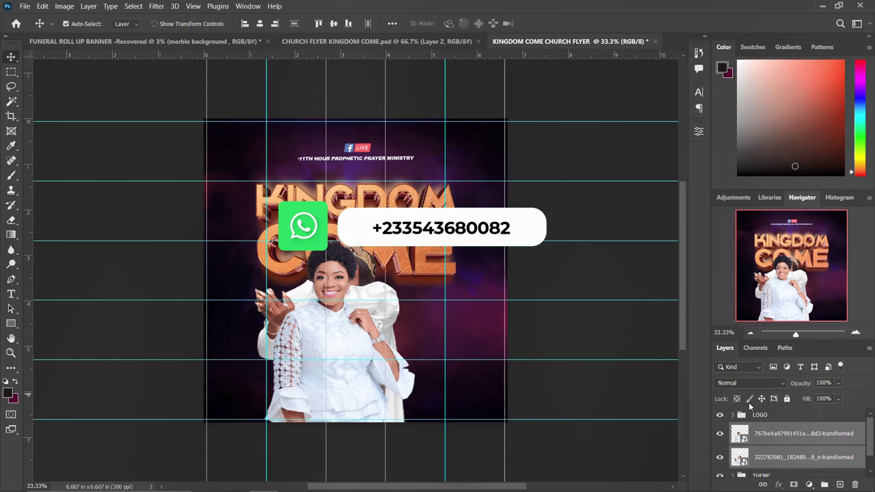
Shift the front woman to the right, then nudge both women slightly lower.
{"action": "left_click", "coordinate": [773, 436]}
{"action": "left_click_drag", "start_coordinate": [366, 335], "coordinate": [406, 333]}
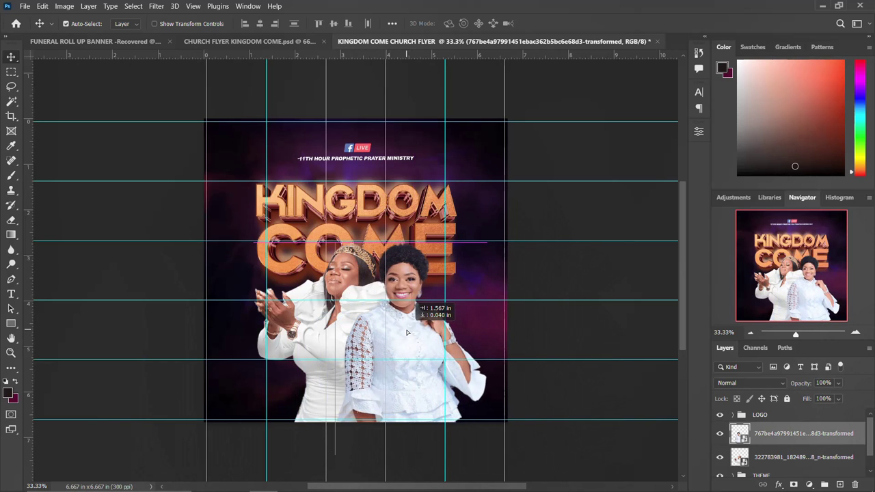
{"action": "left_click", "coordinate": [779, 457], "text": "ctrl"}
{"action": "key", "text": "ctrl+t"}
{"action": "left_click_drag", "start_coordinate": [394, 337], "coordinate": [382, 351]}
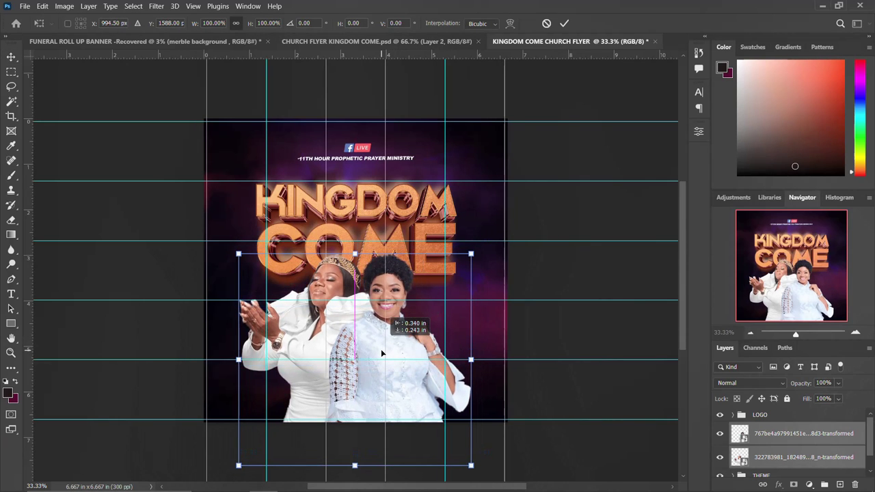
{"action": "key", "text": "Return"}
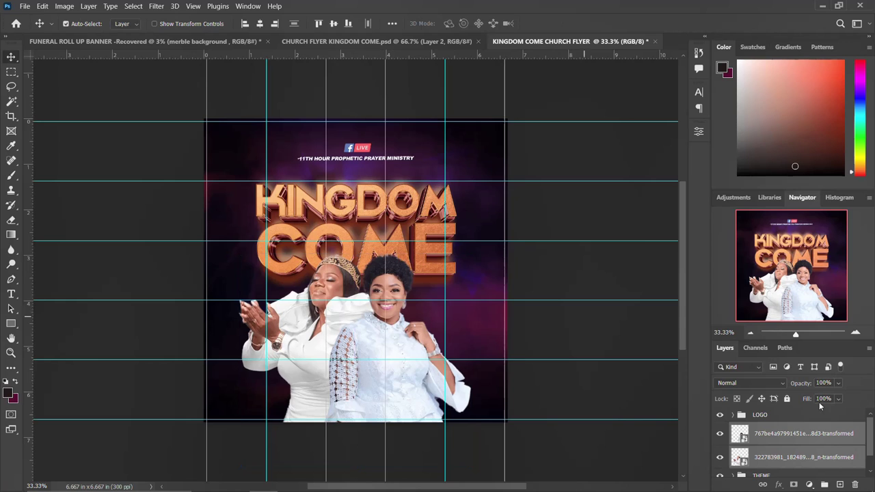
Move the KINGDOM COME title in the THEME group slightly up.
{"action": "scroll", "coordinate": [807, 469], "scroll_direction": "down", "scroll_amount": 1}
{"action": "left_click", "coordinate": [776, 436]}
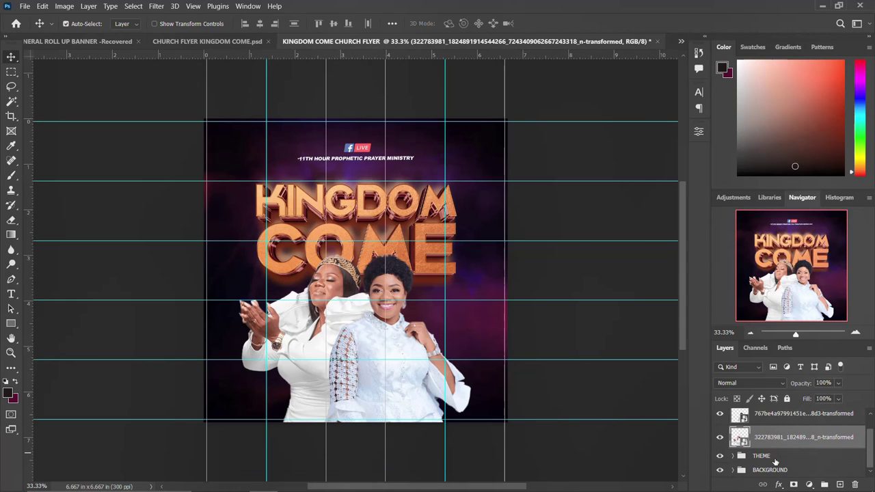
{"action": "left_click", "coordinate": [777, 454]}
{"action": "key", "text": "ctrl+t"}
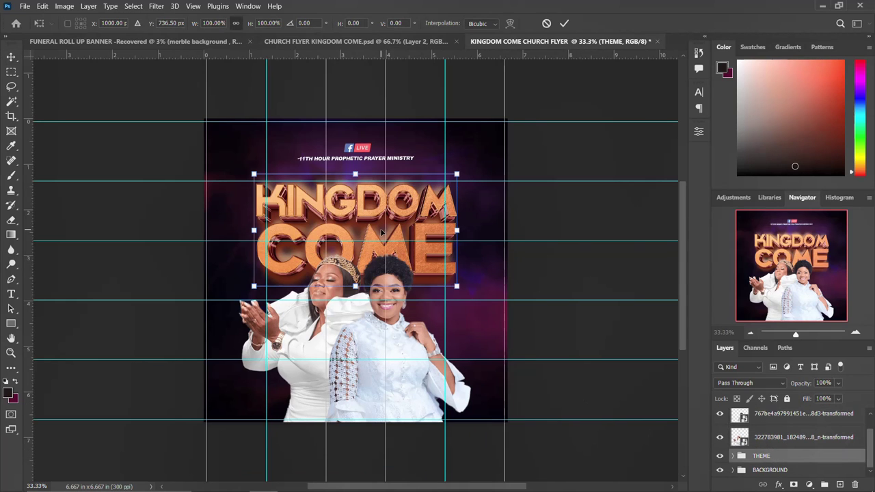
{"action": "left_click_drag", "start_coordinate": [381, 232], "coordinate": [378, 216]}
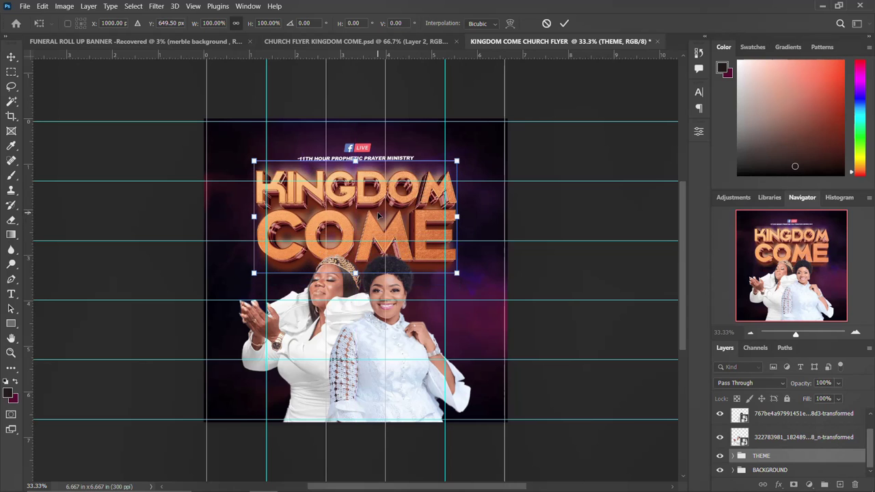
{"action": "key", "text": "Return"}
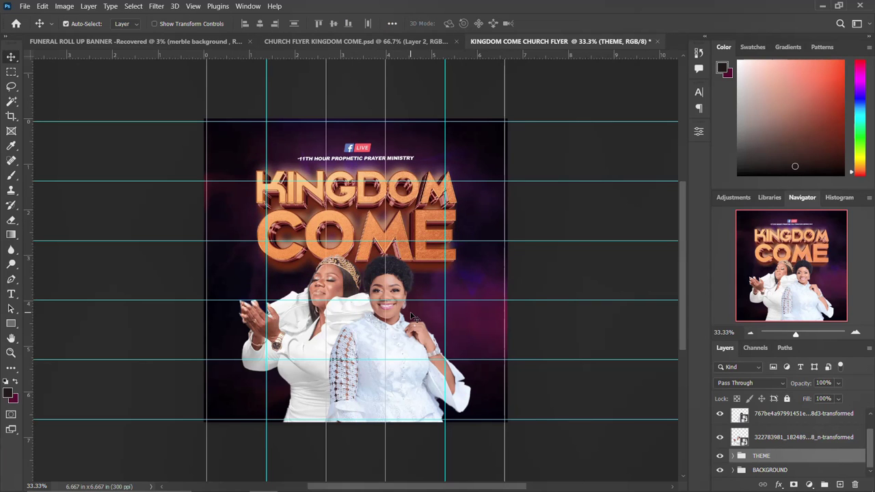
Scale the two women down to about 97%.
{"action": "left_click", "coordinate": [774, 438]}
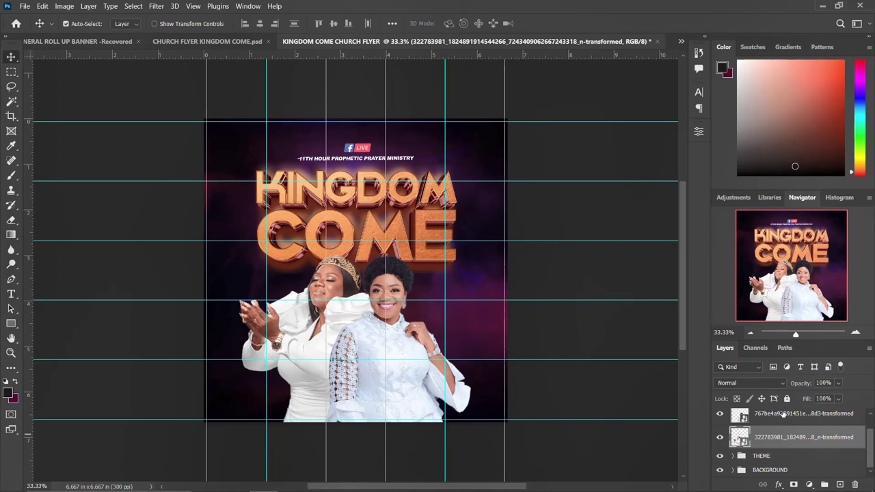
{"action": "left_click", "coordinate": [783, 414]}
{"action": "key", "text": "ctrl+t"}
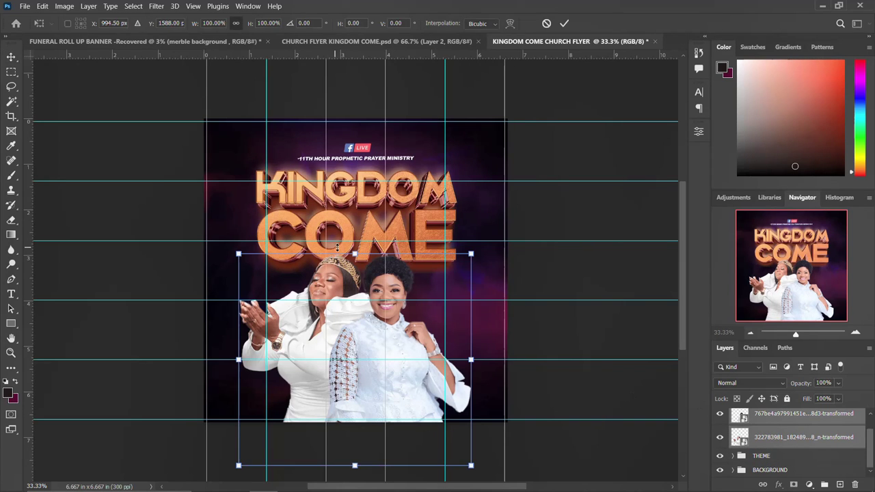
{"action": "left_click_drag", "start_coordinate": [470, 253], "coordinate": [466, 255]}
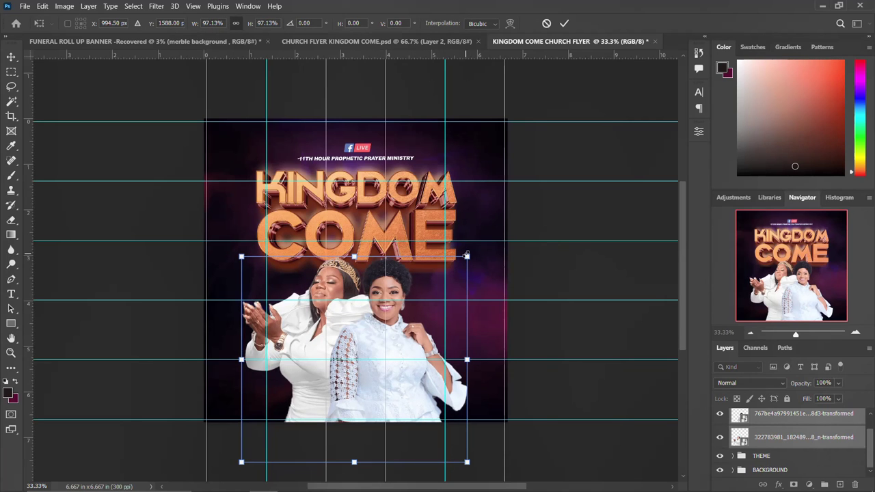
{"action": "key", "text": "Return"}
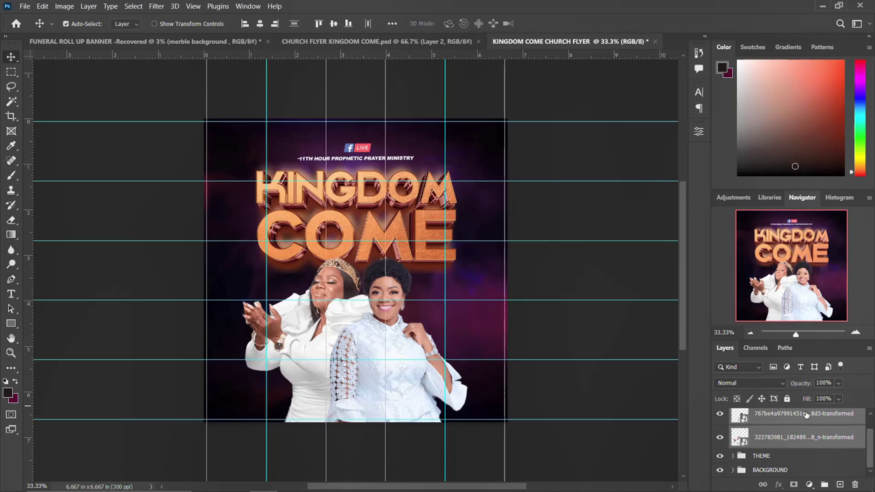
{"action": "scroll", "coordinate": [770, 422], "scroll_direction": "up", "scroll_amount": 1}
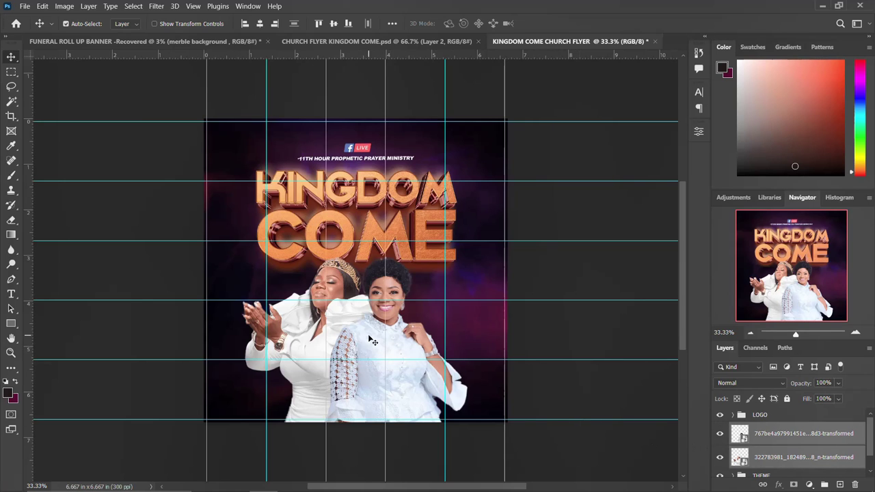
Drag the 'With' name caption layers from CHURCH FLYER KINGDOM COME.psd into the new flyer.
{"action": "left_click", "coordinate": [335, 43]}
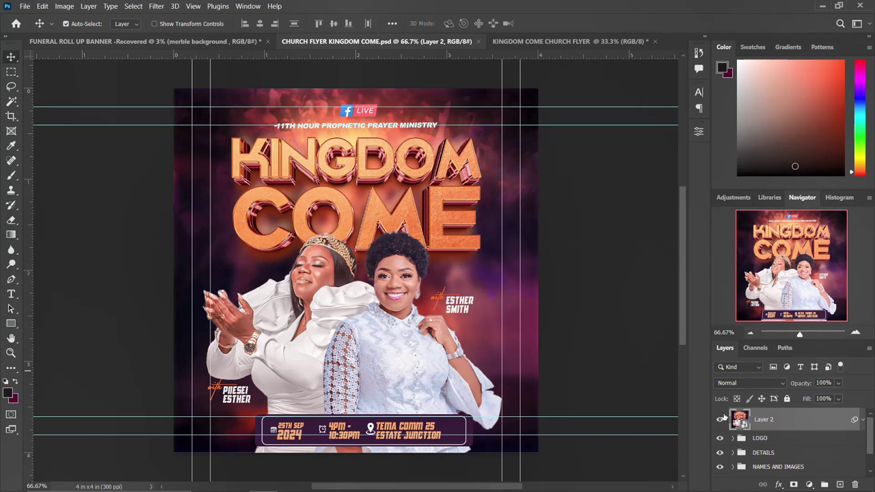
{"action": "left_click", "coordinate": [461, 311]}
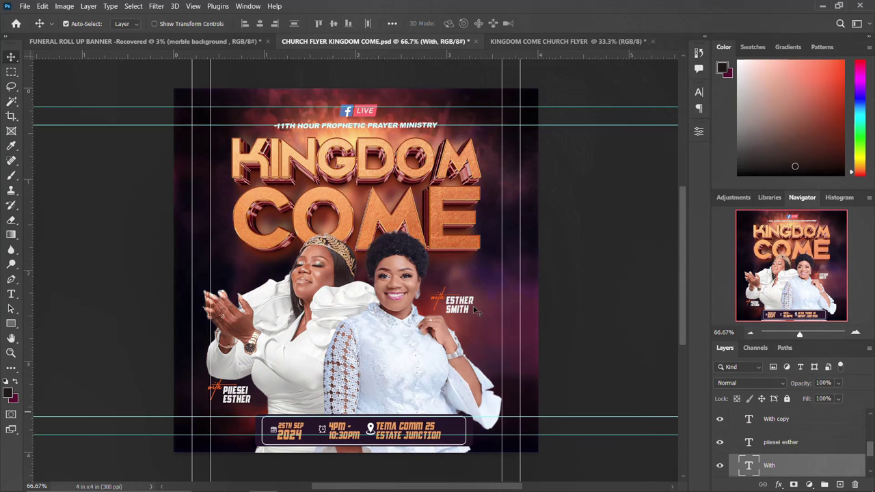
{"action": "left_click", "coordinate": [781, 419]}
{"action": "scroll", "coordinate": [781, 423], "scroll_direction": "up", "scroll_amount": 5}
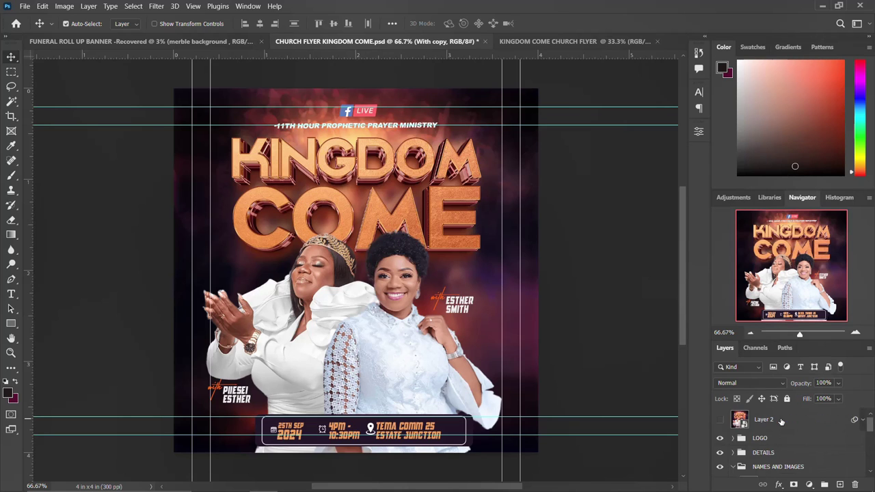
{"action": "scroll", "coordinate": [781, 425], "scroll_direction": "down", "scroll_amount": 2}
{"action": "scroll", "coordinate": [776, 442], "scroll_direction": "down", "scroll_amount": 3}
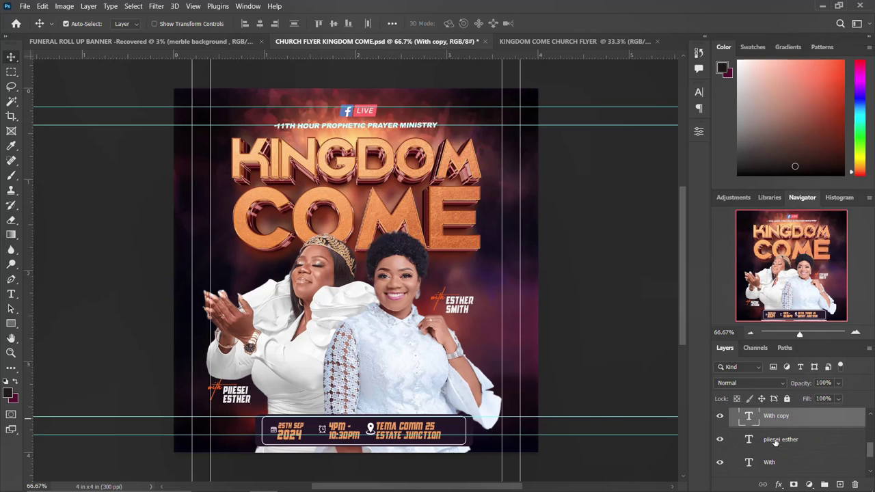
{"action": "key", "text": "Delete"}
{"action": "left_click", "coordinate": [783, 439], "text": "ctrl"}
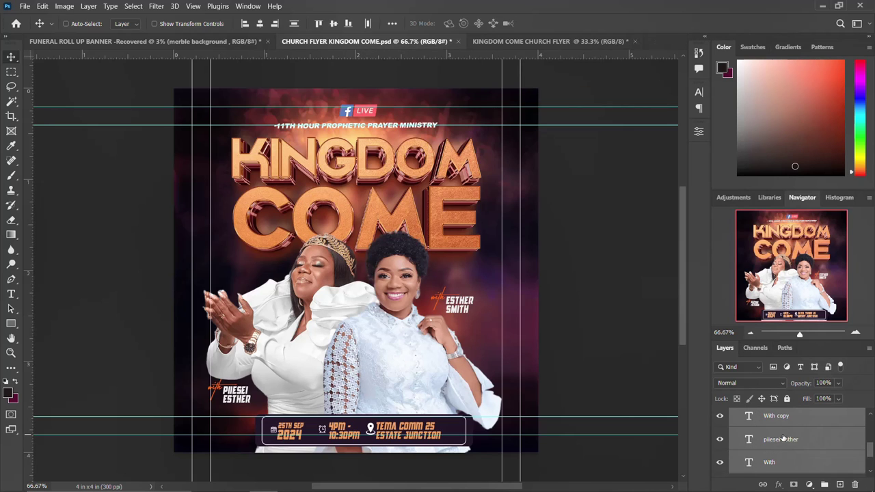
{"action": "left_click", "coordinate": [770, 462], "text": "ctrl"}
{"action": "scroll", "coordinate": [774, 451], "scroll_direction": "down", "scroll_amount": 1}
{"action": "left_click_drag", "start_coordinate": [448, 308], "coordinate": [496, 63]}
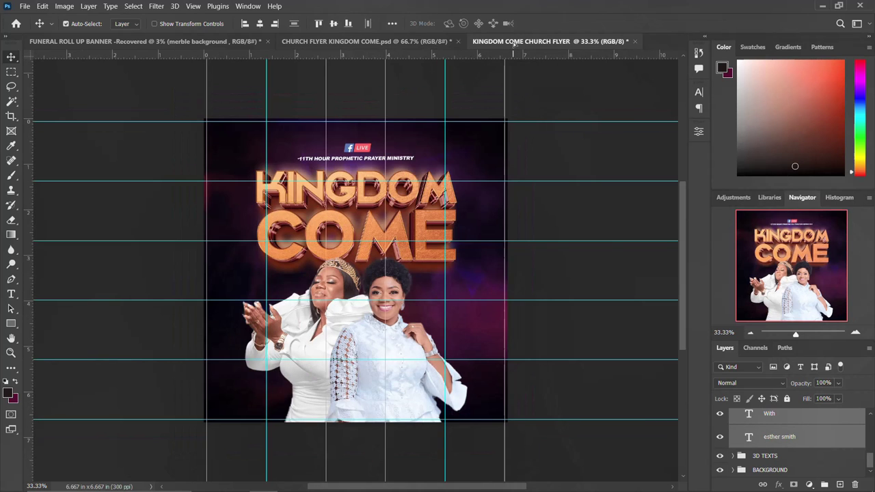
{"action": "left_click_drag", "start_coordinate": [496, 62], "coordinate": [388, 367]}
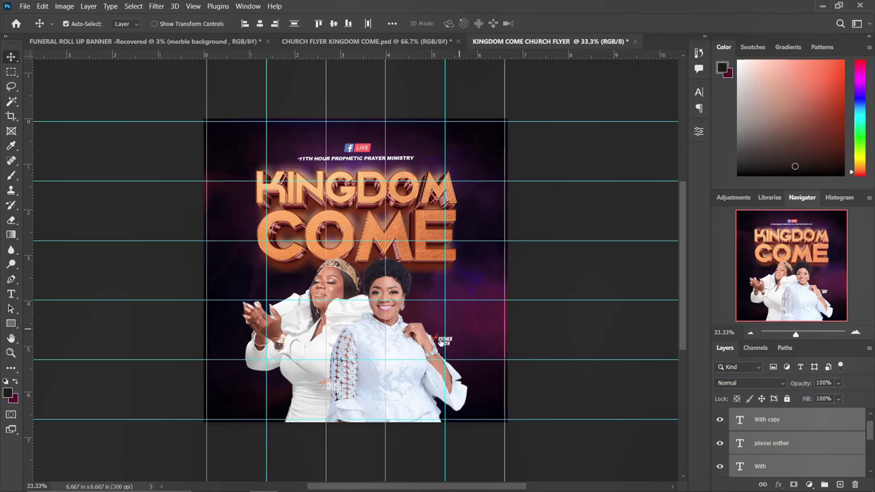
Move the copied name captions up beside each woman's head, under the title.
{"action": "left_click", "coordinate": [765, 420]}
{"action": "left_click_drag", "start_coordinate": [441, 338], "coordinate": [443, 324]}
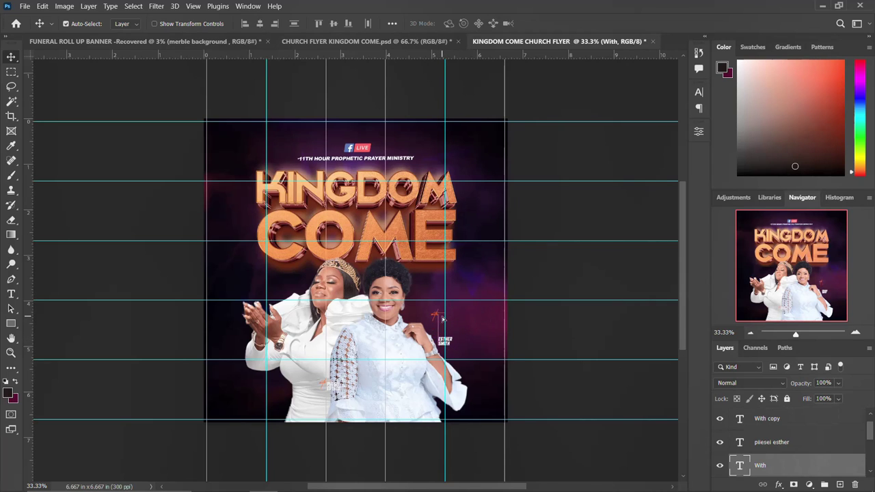
{"action": "left_click_drag", "start_coordinate": [440, 340], "coordinate": [439, 317]}
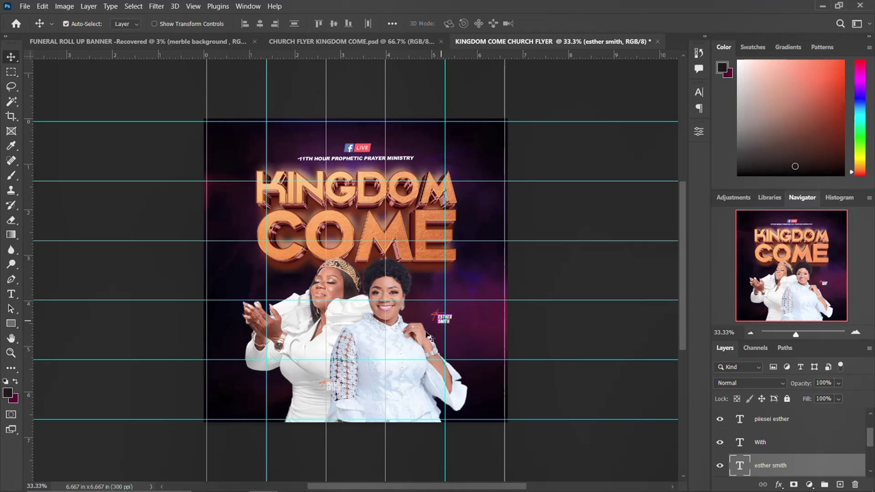
{"action": "left_click", "coordinate": [336, 388], "text": "alt"}
{"action": "left_click_drag", "start_coordinate": [334, 390], "coordinate": [268, 390]}
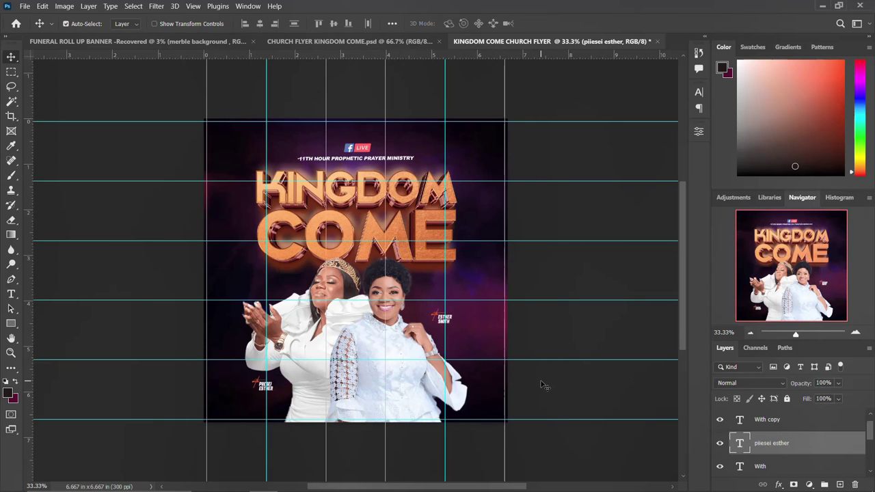
{"action": "key", "text": "ctrl+z"}
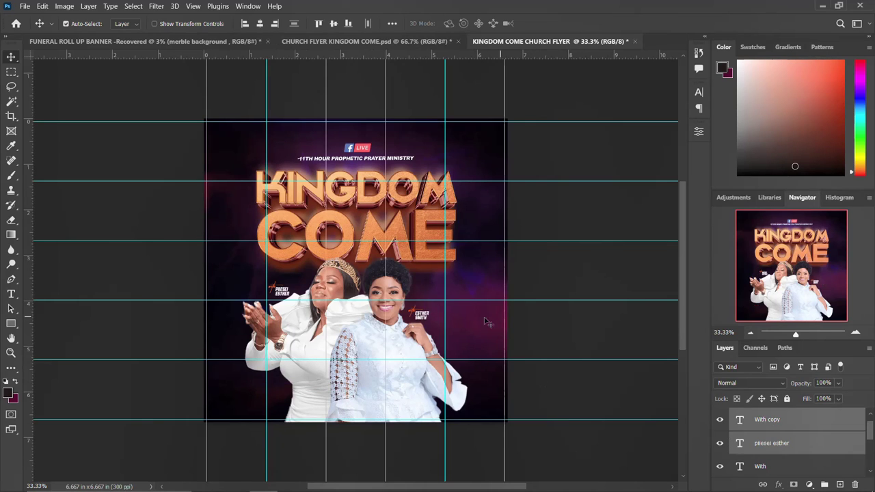
{"action": "left_click", "coordinate": [427, 320]}
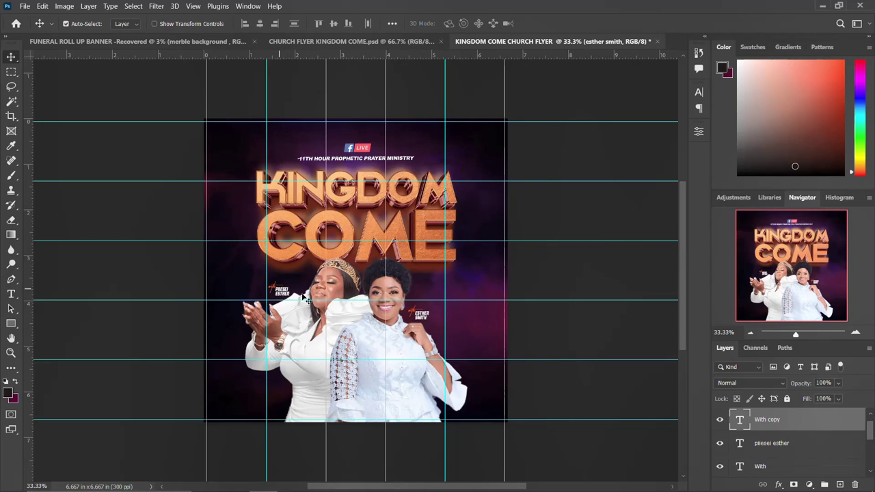
{"action": "left_click", "coordinate": [449, 300]}
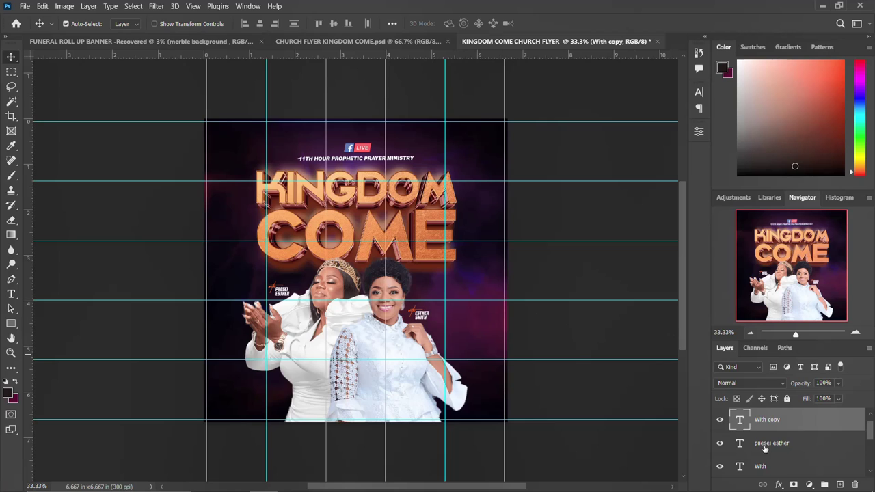
{"action": "scroll", "coordinate": [764, 447], "scroll_direction": "up", "scroll_amount": 1}
{"action": "scroll", "coordinate": [767, 432], "scroll_direction": "down", "scroll_amount": 2}
Group the selected photo and caption layers and rename Group 1 to NAMES AND IMAGES.
{"action": "scroll", "coordinate": [772, 416], "scroll_direction": "down", "scroll_amount": 1}
{"action": "scroll", "coordinate": [769, 446], "scroll_direction": "down", "scroll_amount": 2}
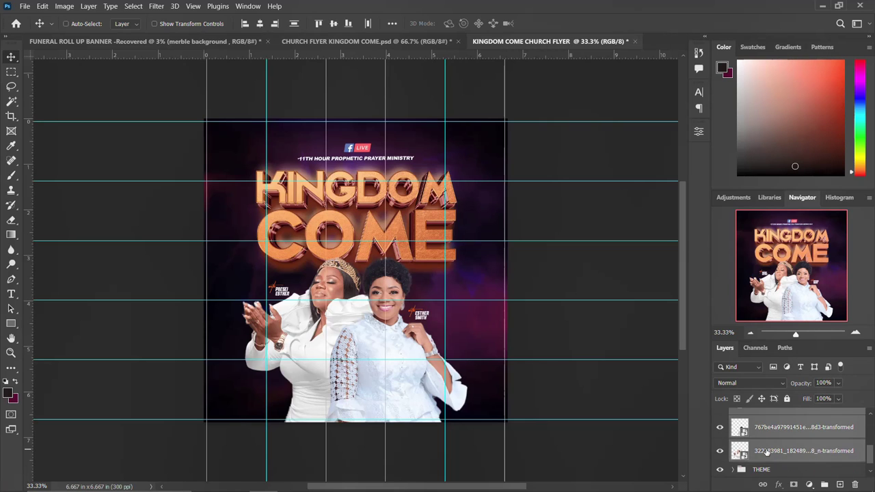
{"action": "key", "text": "ctrl+g"}
{"action": "double_click", "coordinate": [761, 428]}
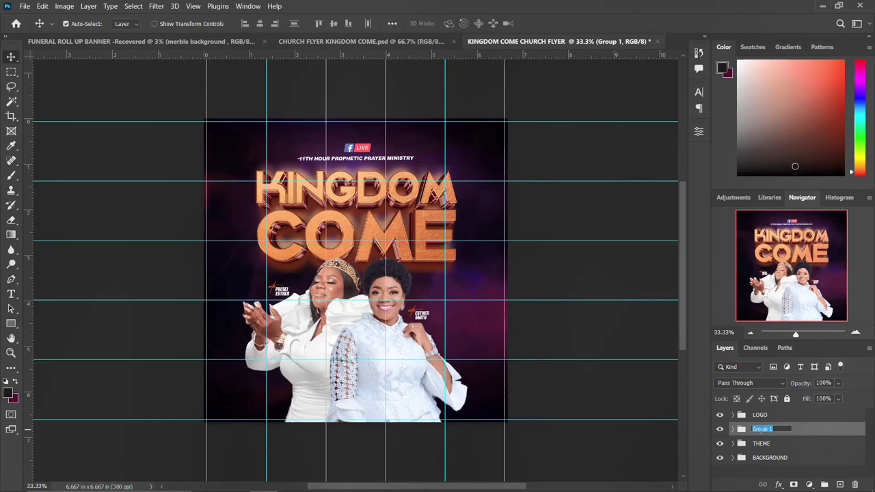
{"action": "type", "text": "NAME"}
{"action": "type", "text": "S"}
{"action": "key", "text": "Return"}
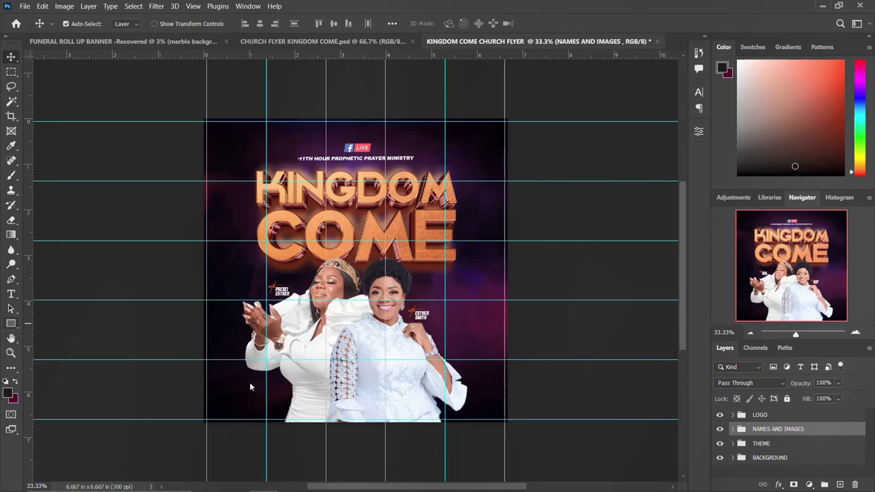
Draw a wide rectangle bar across the bottom of the flyer.
{"action": "right_click", "coordinate": [11, 323]}
{"action": "left_click", "coordinate": [82, 323]}
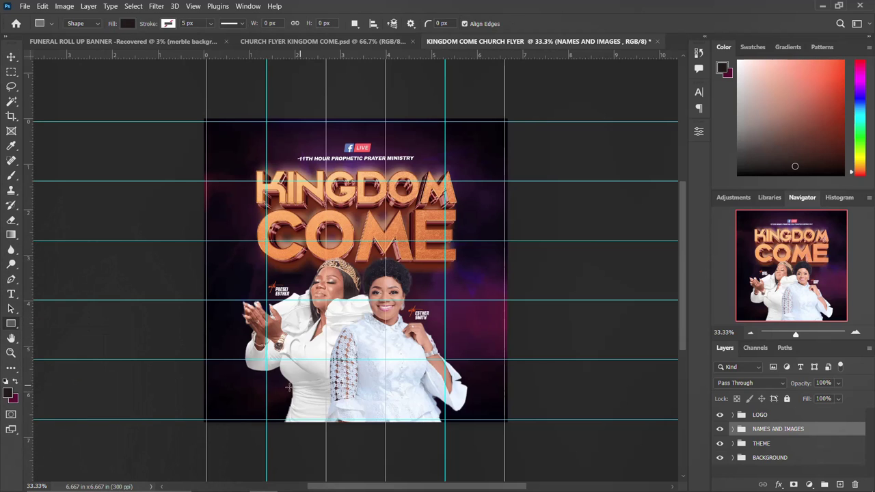
{"action": "left_click_drag", "start_coordinate": [245, 376], "coordinate": [458, 409]}
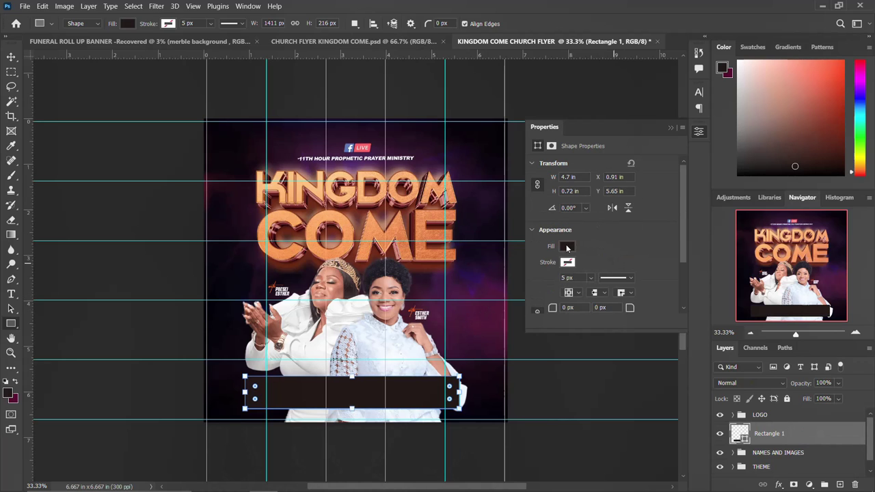
Fill the bar with dark purple #2c092b sampled from the background and shift it slightly right.
{"action": "left_click", "coordinate": [566, 246]}
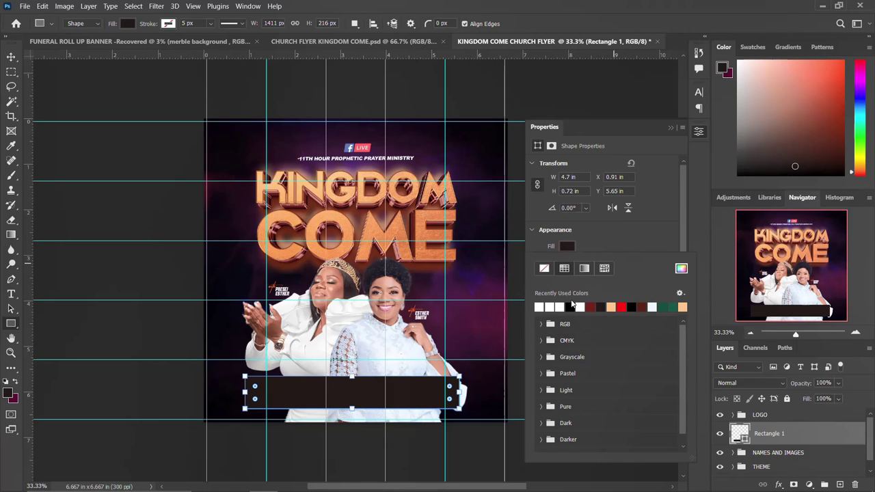
{"action": "left_click", "coordinate": [680, 268]}
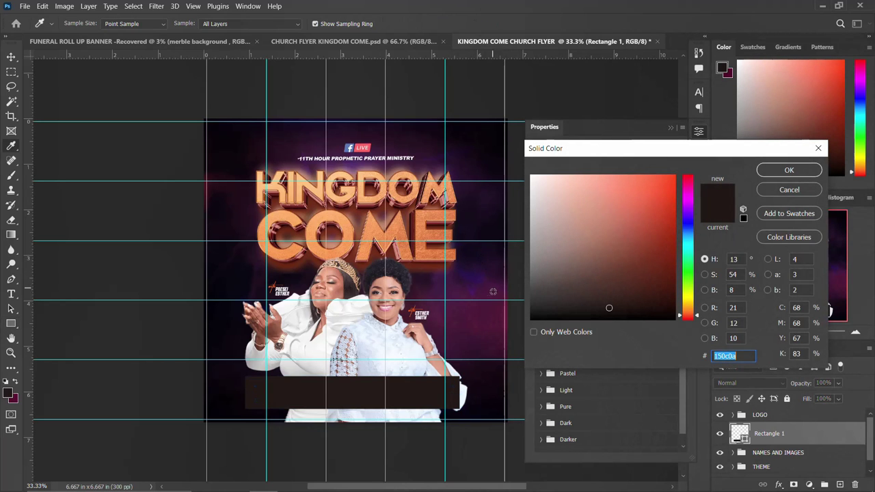
{"action": "left_click", "coordinate": [491, 284]}
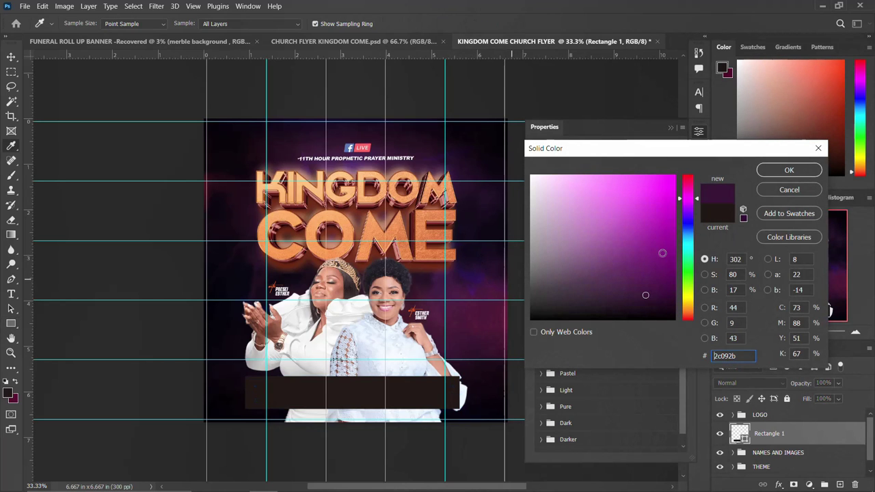
{"action": "left_click", "coordinate": [788, 169]}
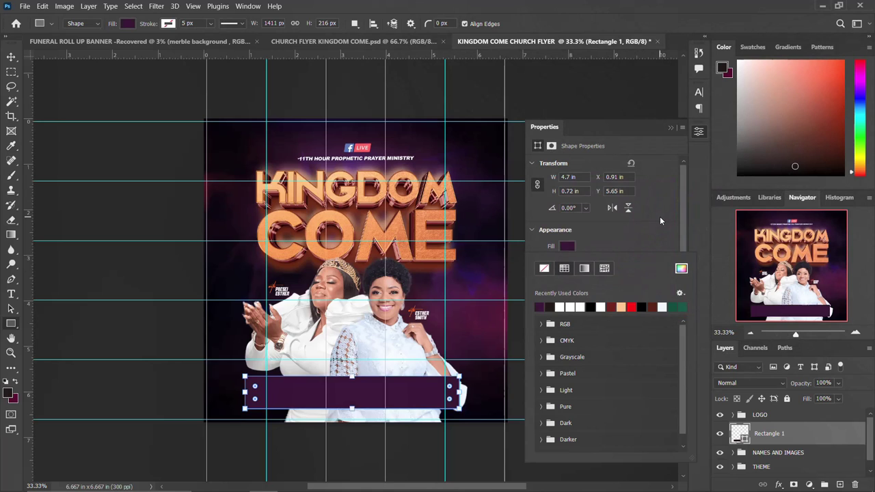
{"action": "left_click", "coordinate": [699, 135]}
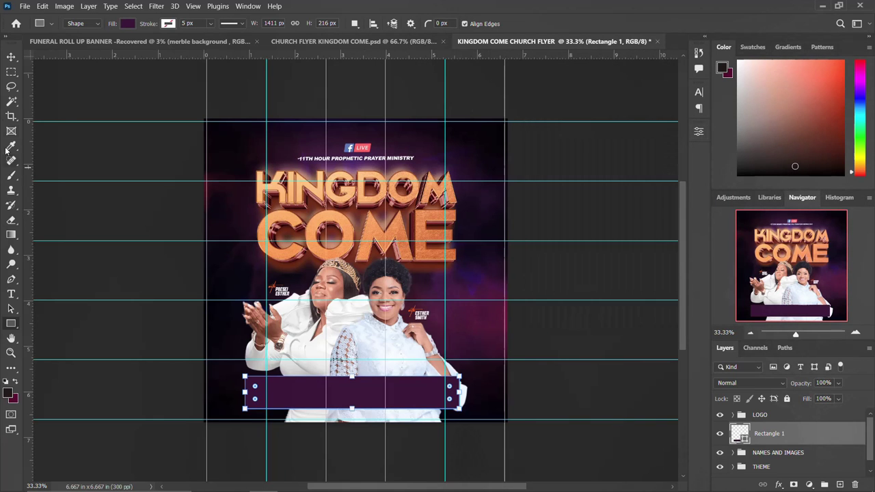
{"action": "left_click", "coordinate": [12, 57]}
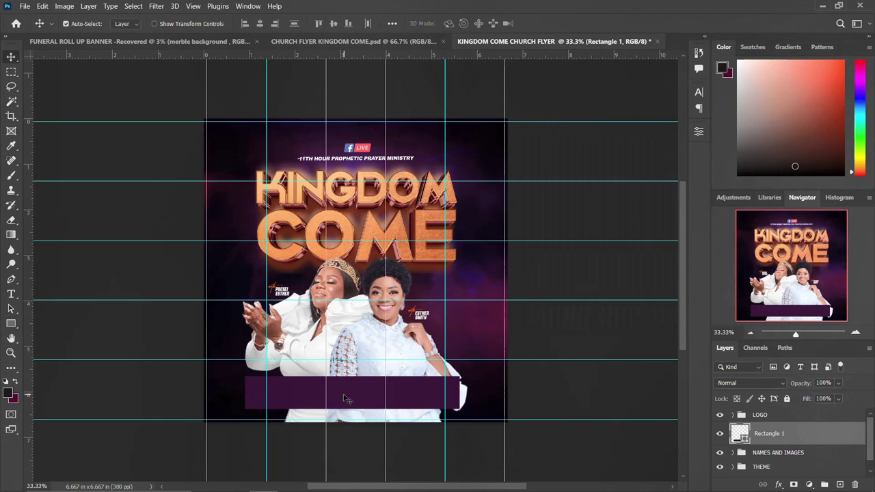
{"action": "left_click_drag", "start_coordinate": [345, 397], "coordinate": [354, 397]}
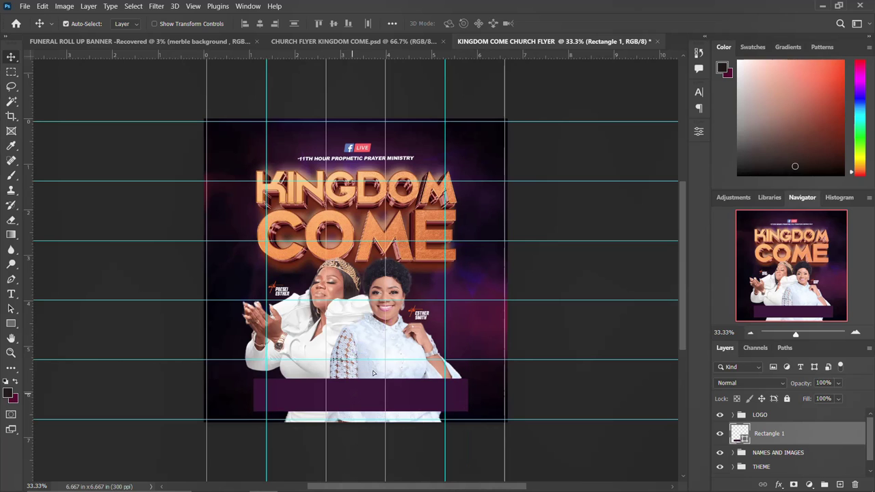
{"action": "left_click", "coordinate": [422, 320]}
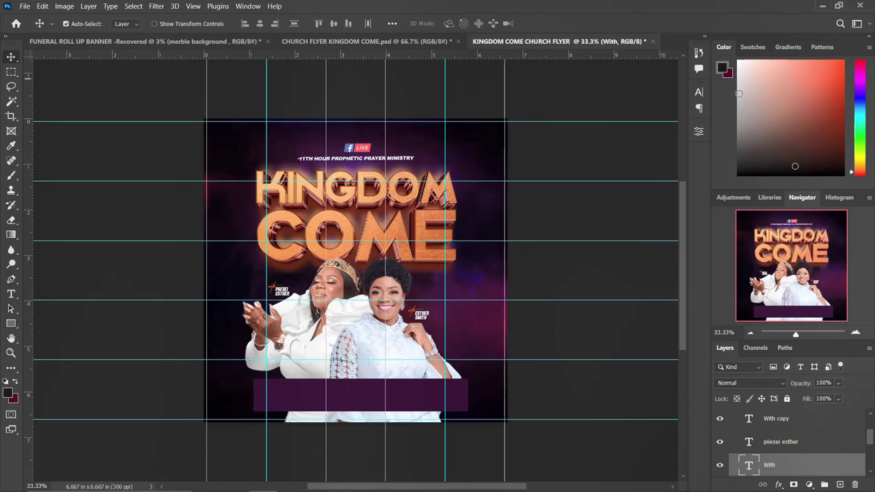
Make the small 'With' caption text orange.
{"action": "left_click", "coordinate": [699, 92]}
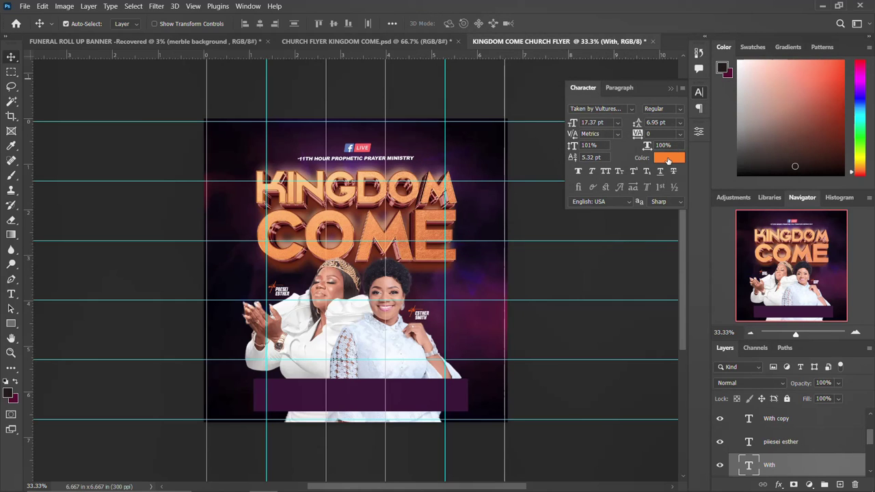
{"action": "left_click", "coordinate": [667, 157]}
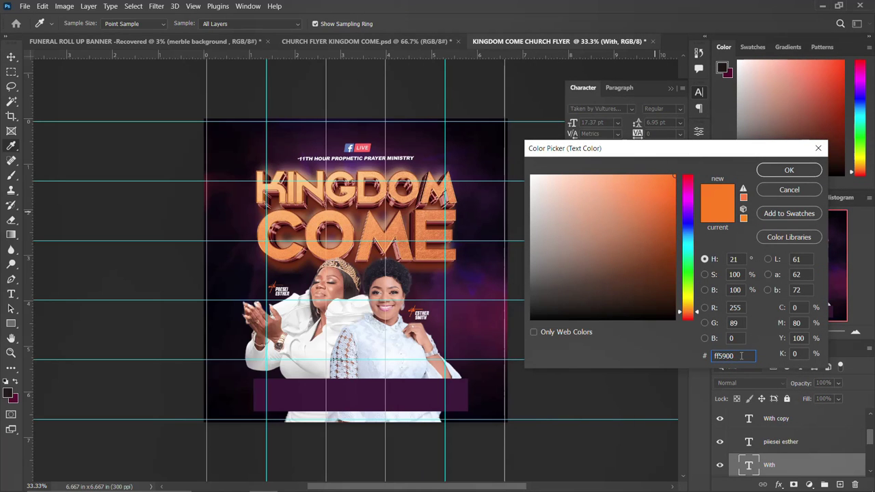
{"action": "left_click", "coordinate": [787, 170]}
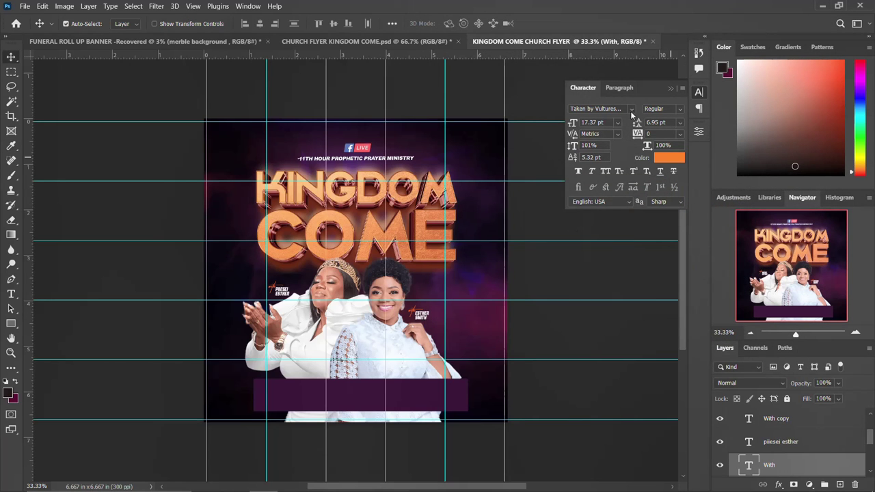
Change the speaker name text colour to pure white #ffffff.
{"action": "left_click", "coordinate": [780, 444]}
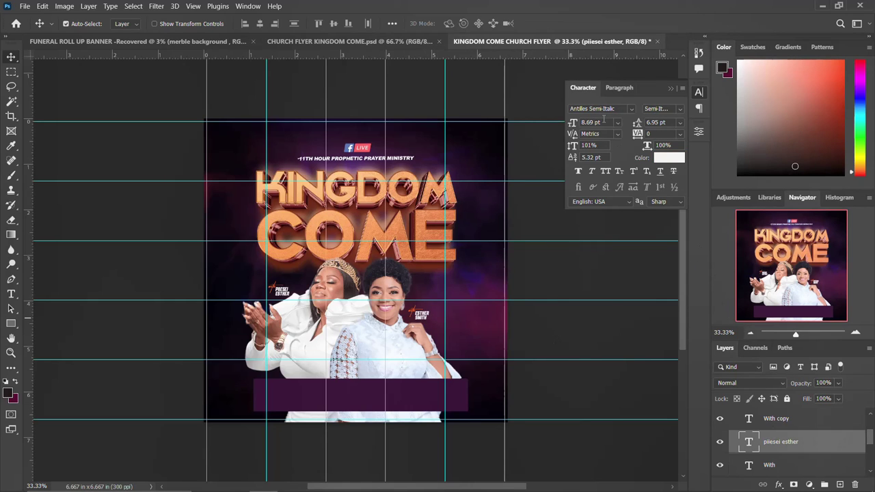
{"action": "left_click", "coordinate": [672, 158]}
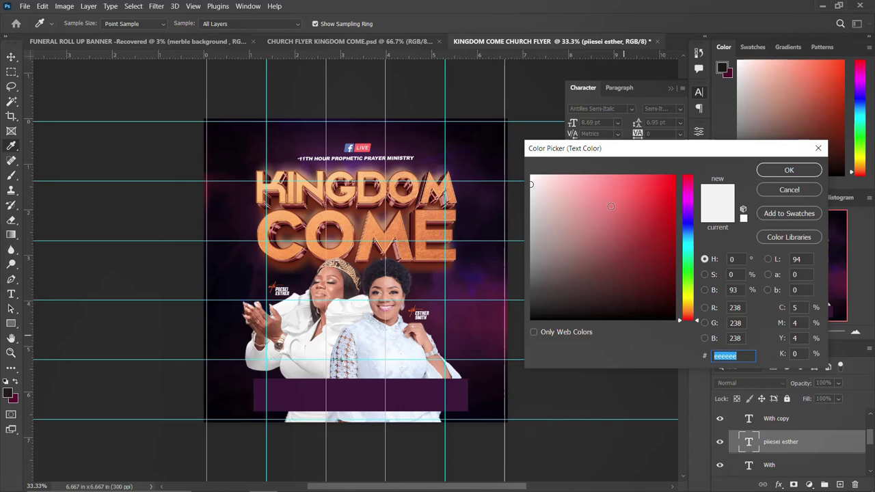
{"action": "type", "text": "ffffff"}
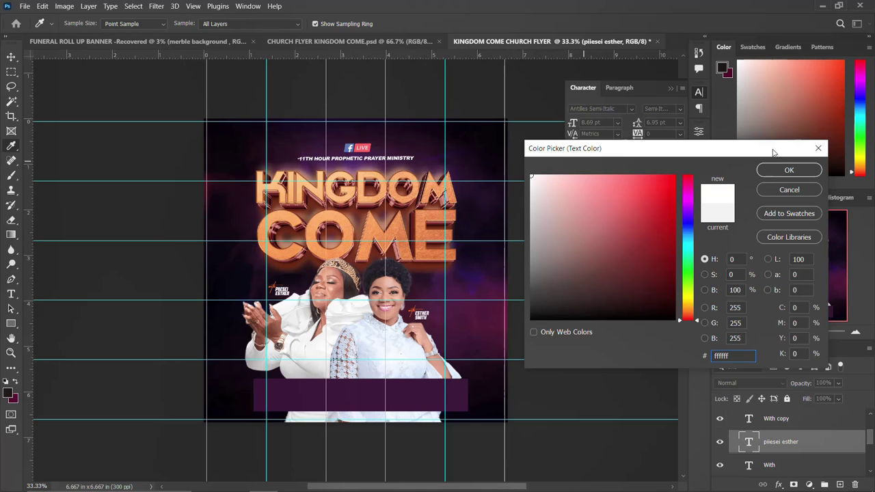
{"action": "left_click", "coordinate": [788, 170]}
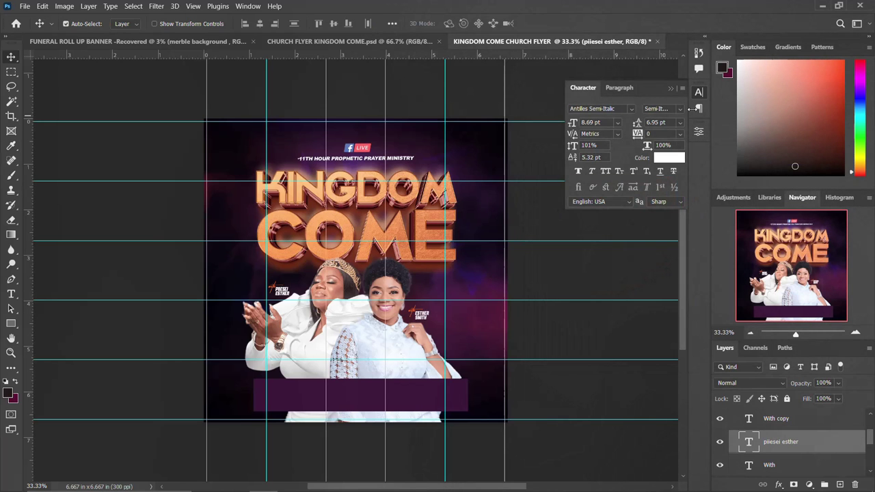
{"action": "left_click", "coordinate": [699, 92]}
{"action": "left_click", "coordinate": [362, 397]}
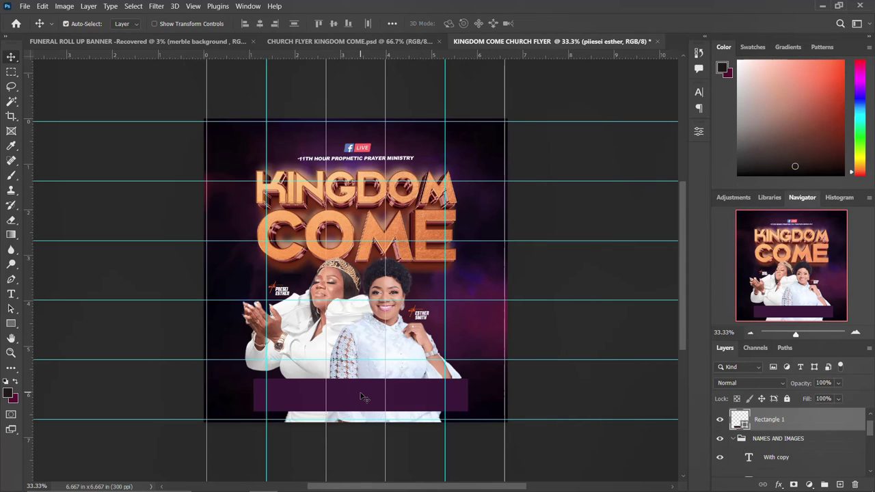
In CHURCH FLYER KINGDOM COME.psd, expand the DETAILS group and its Group 1.
{"action": "left_click", "coordinate": [733, 439]}
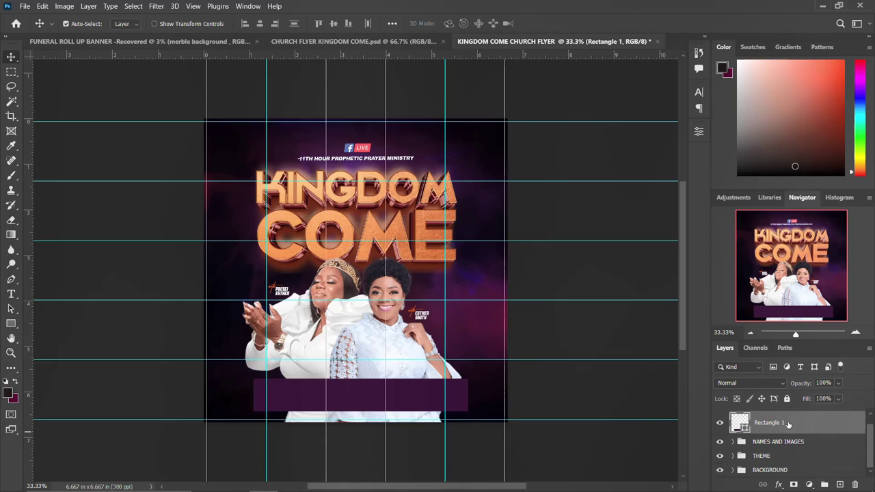
{"action": "left_click", "coordinate": [362, 42]}
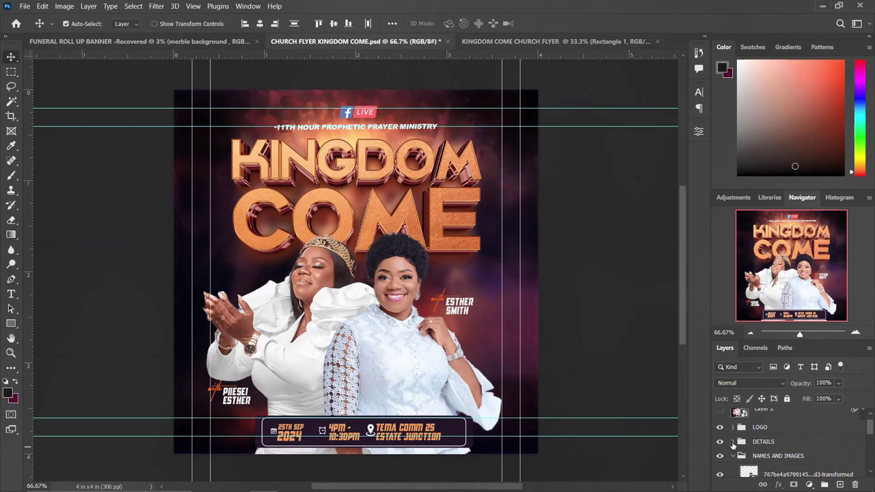
{"action": "left_click", "coordinate": [733, 442]}
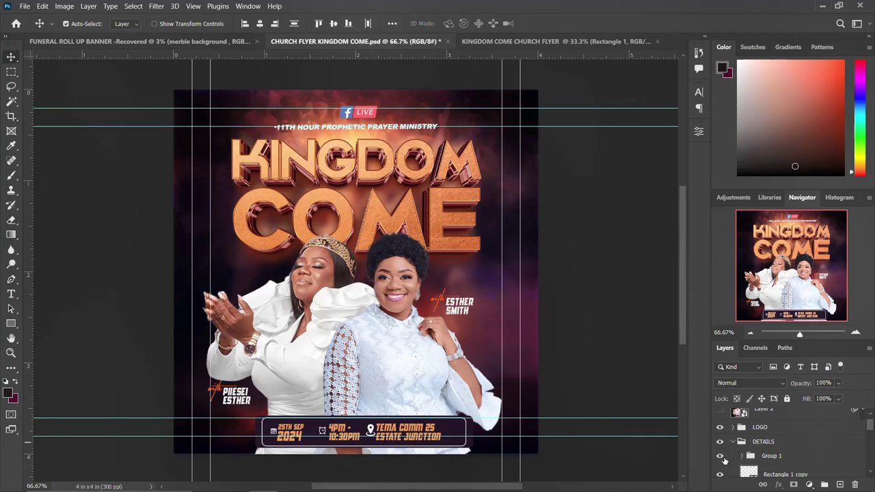
{"action": "left_click", "coordinate": [720, 457]}
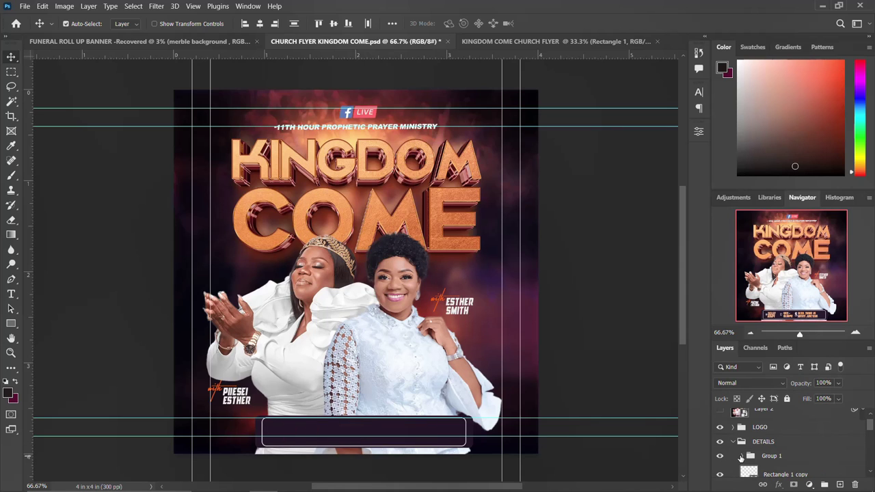
{"action": "left_click", "coordinate": [744, 456]}
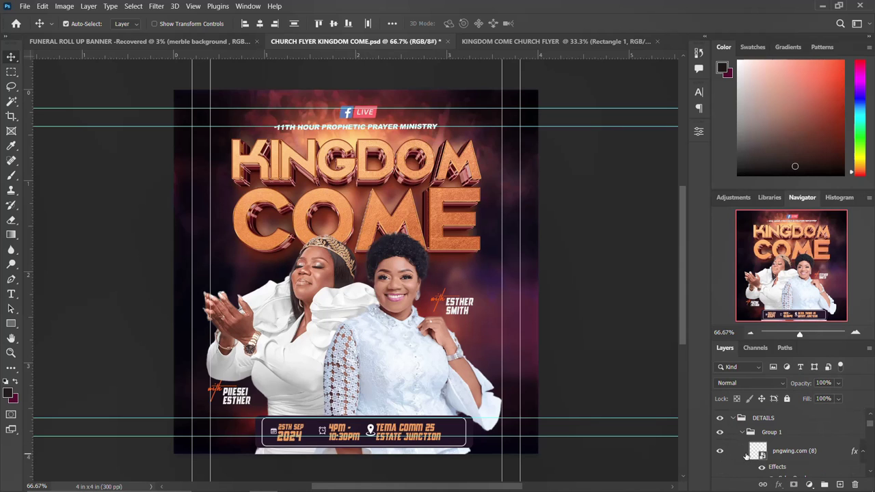
Select the date, time and location icon and text layers and drag them toward the new flyer.
{"action": "left_click", "coordinate": [787, 452]}
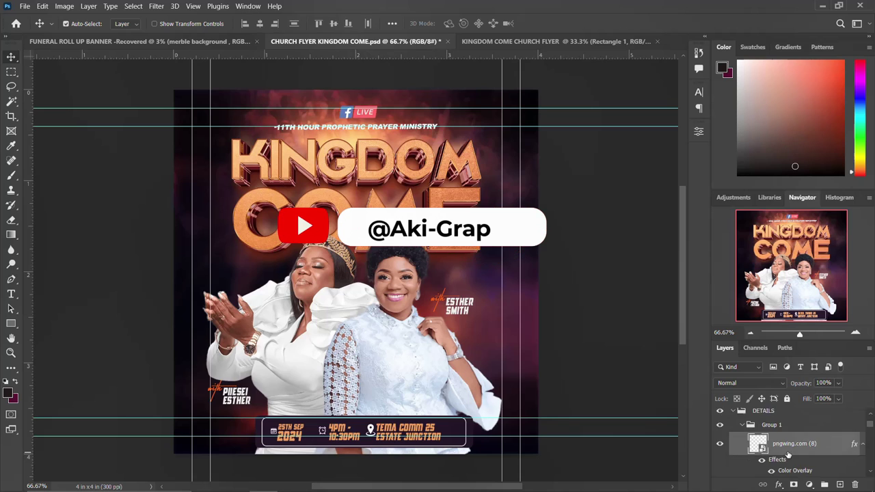
{"action": "scroll", "coordinate": [786, 444], "scroll_direction": "down", "scroll_amount": 2}
{"action": "scroll", "coordinate": [786, 439], "scroll_direction": "up", "scroll_amount": 2}
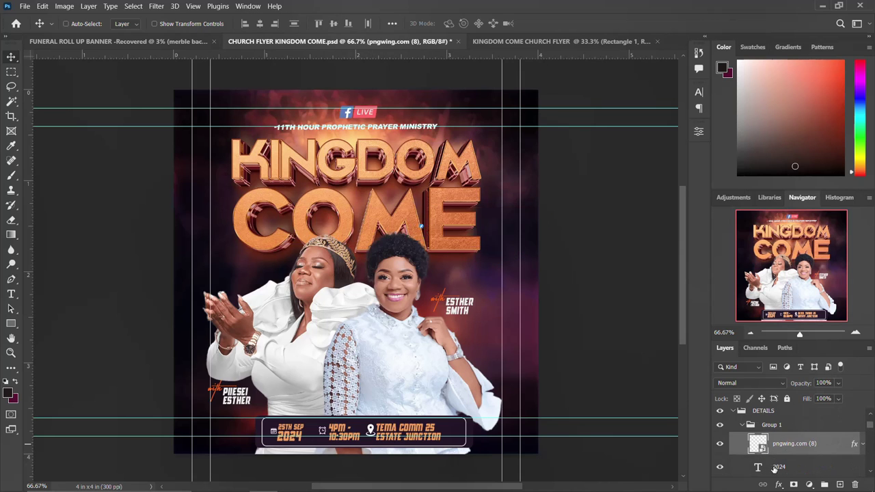
{"action": "scroll", "coordinate": [789, 451], "scroll_direction": "down", "scroll_amount": 3}
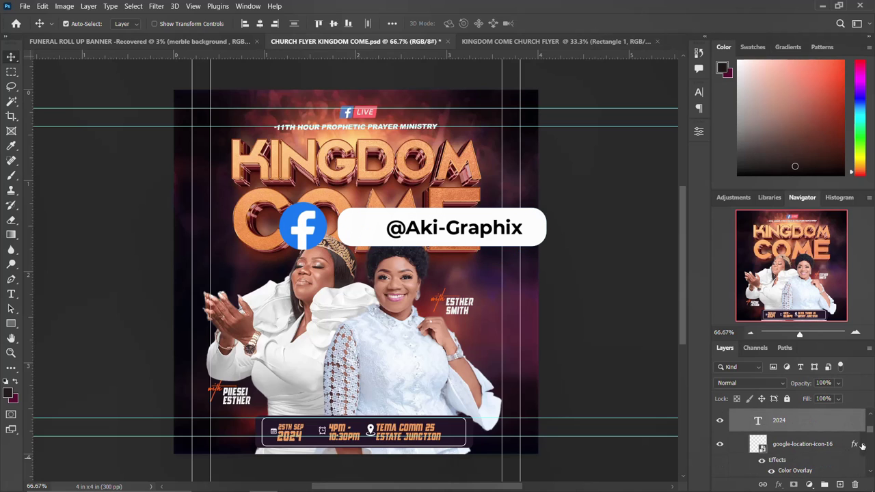
{"action": "left_click", "coordinate": [796, 445]}
{"action": "scroll", "coordinate": [796, 447], "scroll_direction": "down", "scroll_amount": 1}
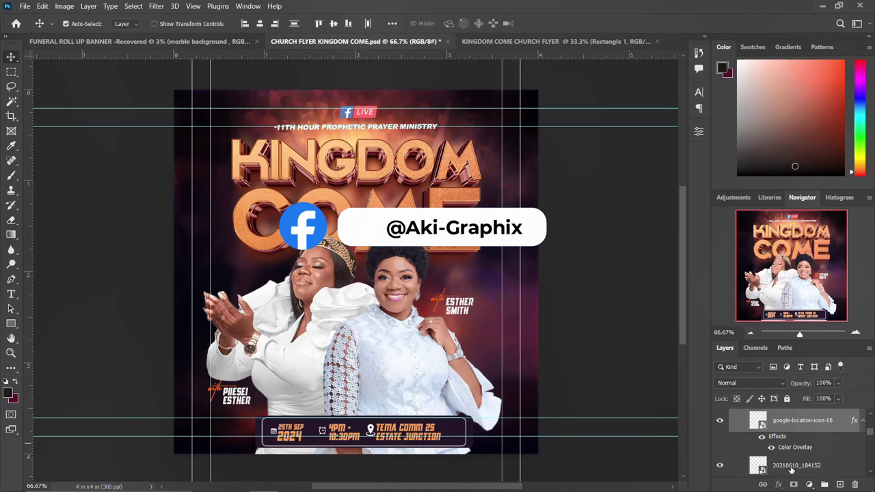
{"action": "scroll", "coordinate": [791, 464], "scroll_direction": "down", "scroll_amount": 1}
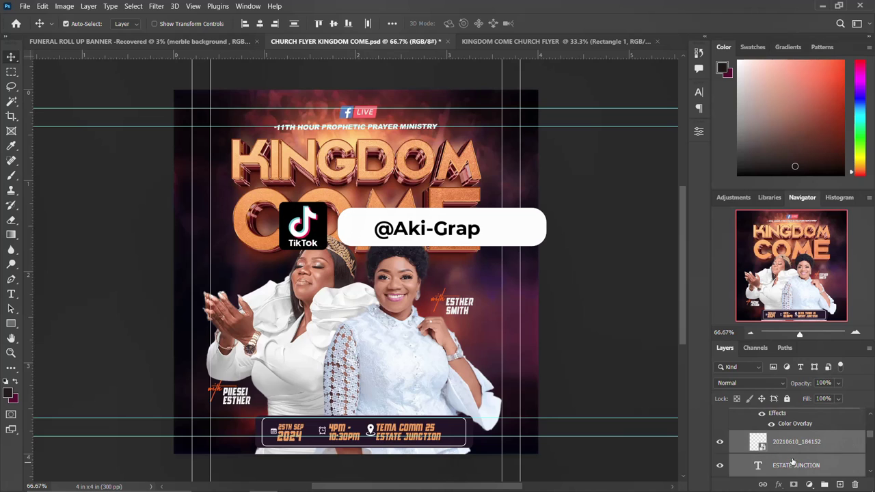
{"action": "scroll", "coordinate": [792, 462], "scroll_direction": "down", "scroll_amount": 1}
{"action": "scroll", "coordinate": [791, 465], "scroll_direction": "down", "scroll_amount": 1}
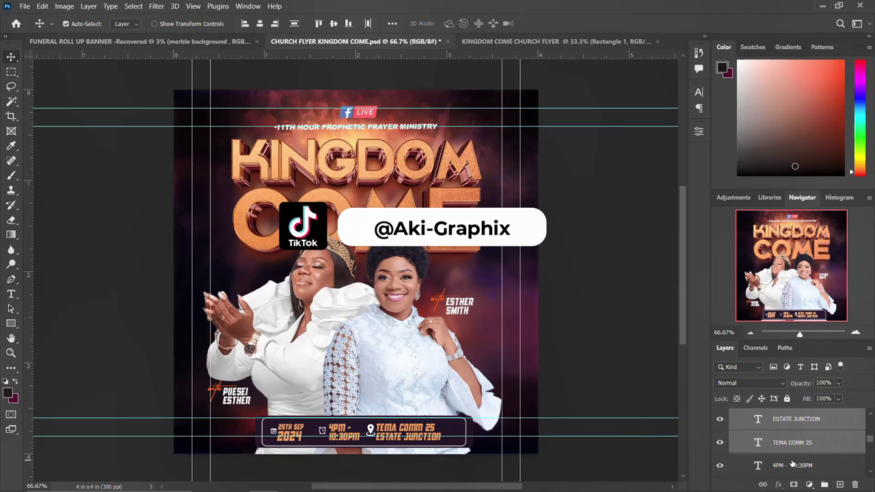
{"action": "scroll", "coordinate": [793, 465], "scroll_direction": "down", "scroll_amount": 1}
{"action": "scroll", "coordinate": [791, 465], "scroll_direction": "down", "scroll_amount": 1}
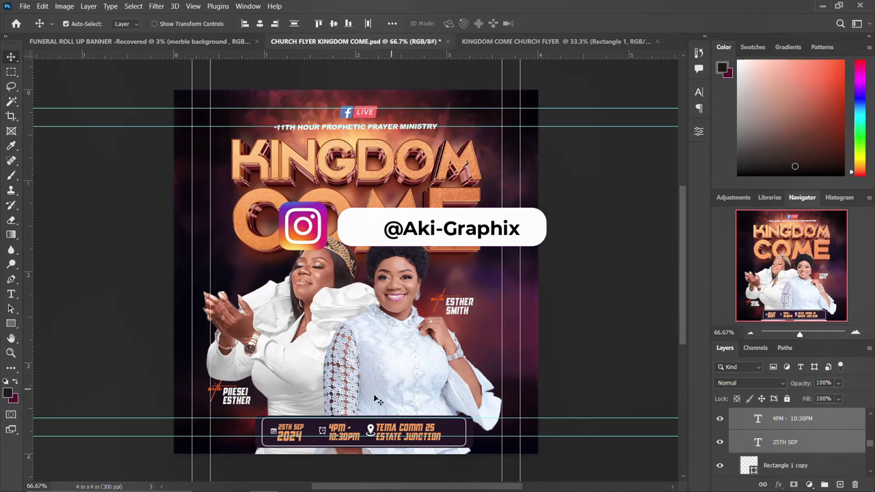
{"action": "left_click_drag", "start_coordinate": [388, 432], "coordinate": [519, 89]}
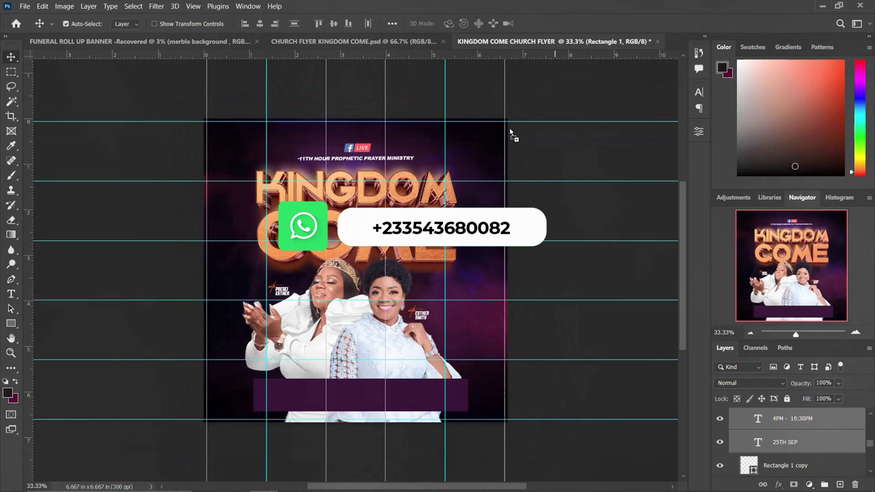
Drop the details into the new flyer, scale them onto the purple bar, and nudge them up.
{"action": "mouse_move", "coordinate": [520, 89]}
{"action": "left_mouse_down"}
{"action": "mouse_move", "coordinate": [364, 422]}
{"action": "mouse_move", "coordinate": [362, 396]}
{"action": "mouse_move", "coordinate": [460, 414]}
{"action": "left_mouse_up"}
{"action": "key", "text": "ctrl+t"}
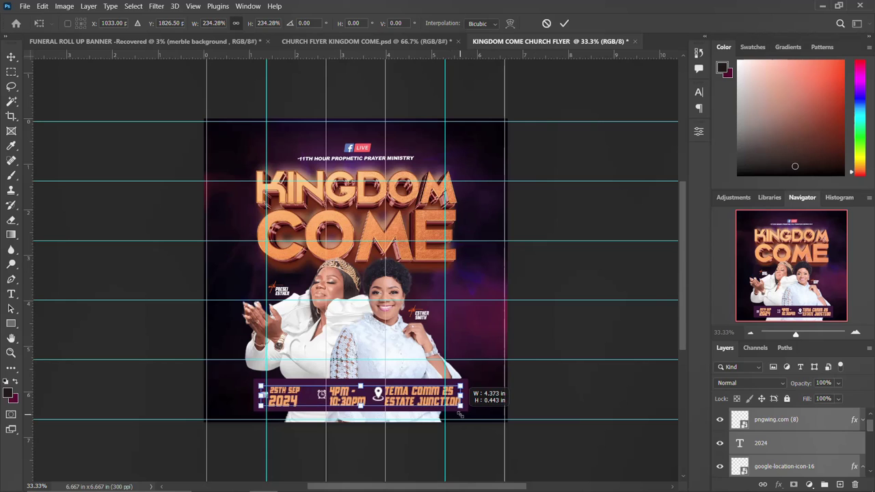
{"action": "key", "text": "Return"}
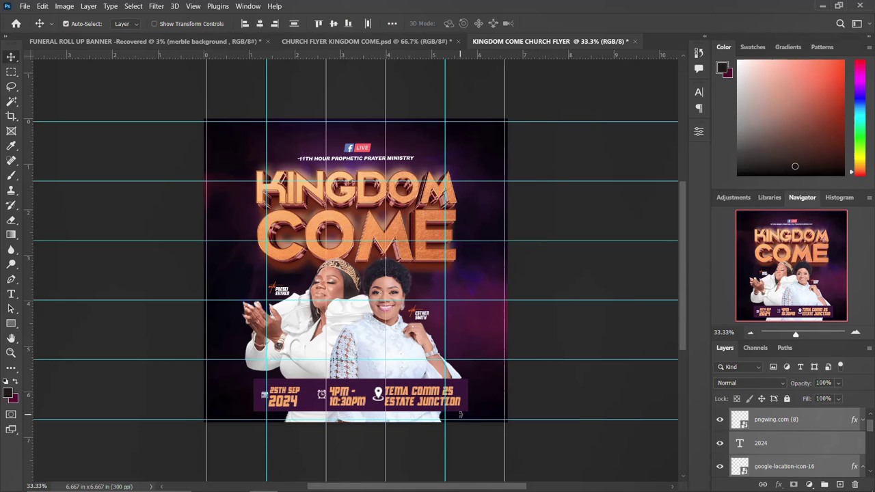
{"action": "key", "text": "Up"}
{"action": "key", "text": "Up"}
{"action": "key", "text": "Up"}
{"action": "key", "text": "Up"}
{"action": "key", "text": "Up"}
{"action": "key", "text": "Up"}
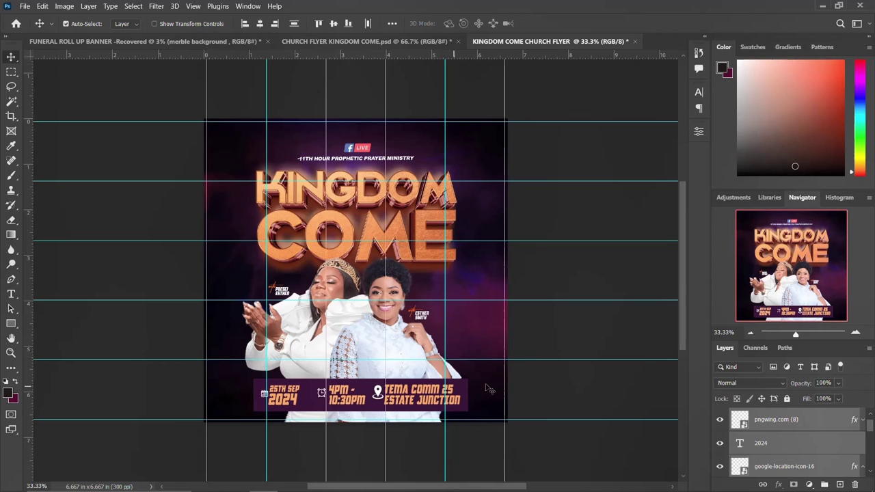
Select the details layers down to Rectangle 1 and group them as DETAILS.
{"action": "scroll", "coordinate": [778, 449], "scroll_direction": "down", "scroll_amount": 1}
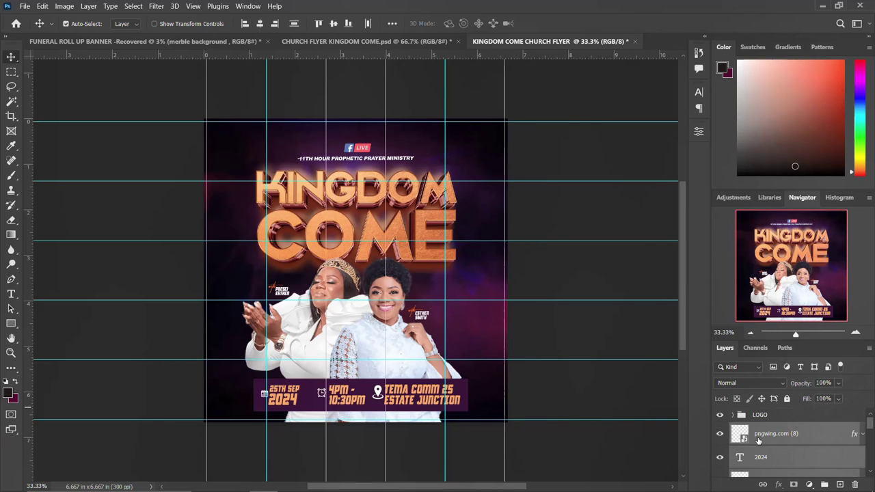
{"action": "scroll", "coordinate": [786, 441], "scroll_direction": "down", "scroll_amount": 1}
{"action": "scroll", "coordinate": [789, 436], "scroll_direction": "down", "scroll_amount": 1}
{"action": "scroll", "coordinate": [787, 438], "scroll_direction": "down", "scroll_amount": 1}
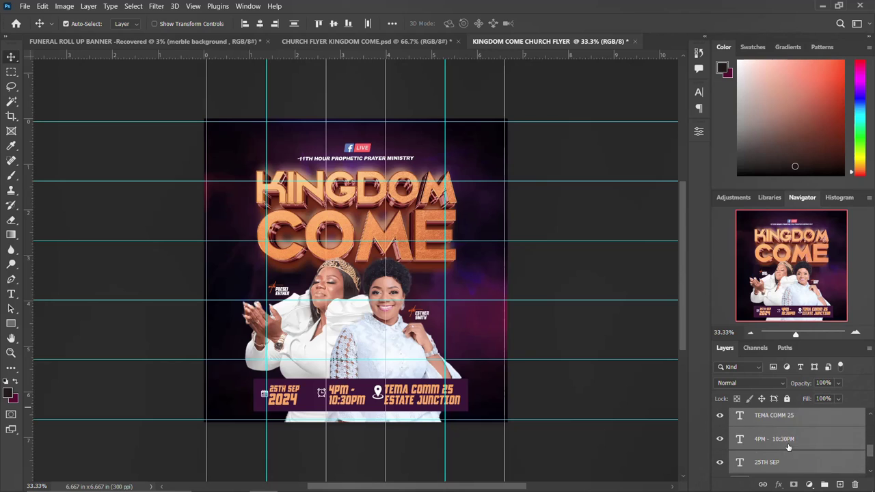
{"action": "scroll", "coordinate": [786, 442], "scroll_direction": "down", "scroll_amount": 1}
{"action": "scroll", "coordinate": [783, 444], "scroll_direction": "down", "scroll_amount": 1}
{"action": "left_click", "coordinate": [781, 444], "text": "shift"}
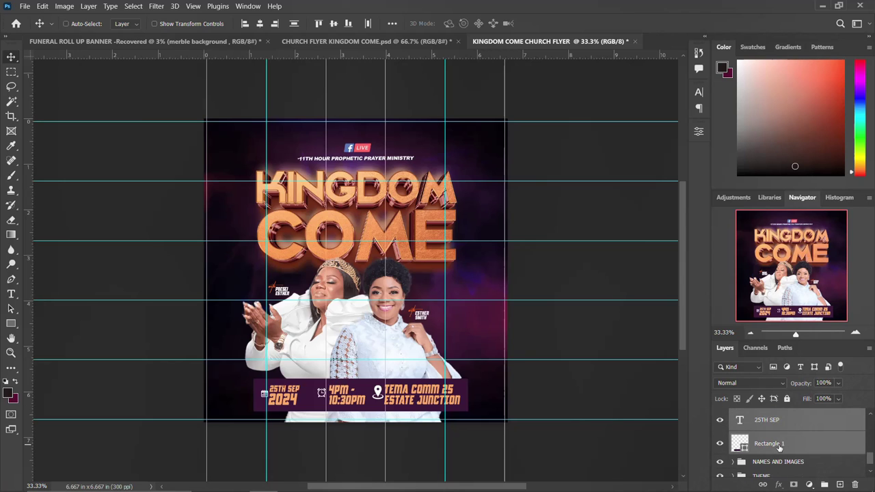
{"action": "key", "text": "ctrl+g"}
{"action": "double_click", "coordinate": [762, 428]}
{"action": "type", "text": "DETAILS"}
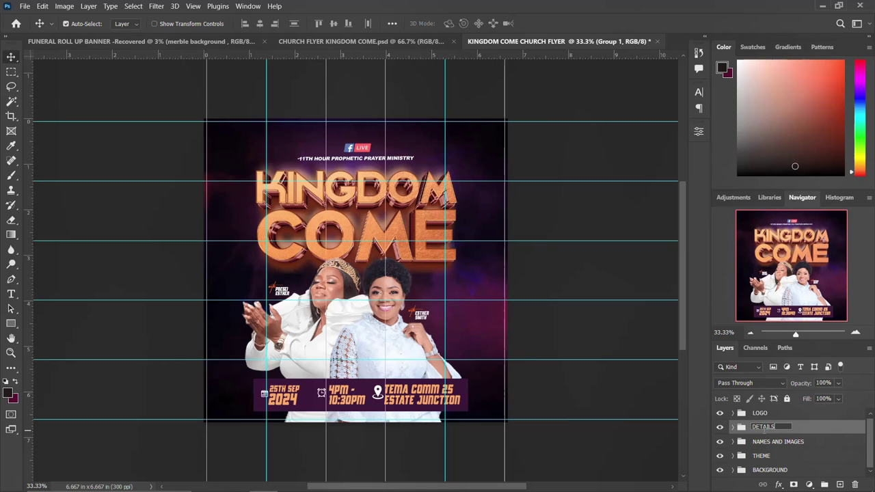
{"action": "key", "text": "Return"}
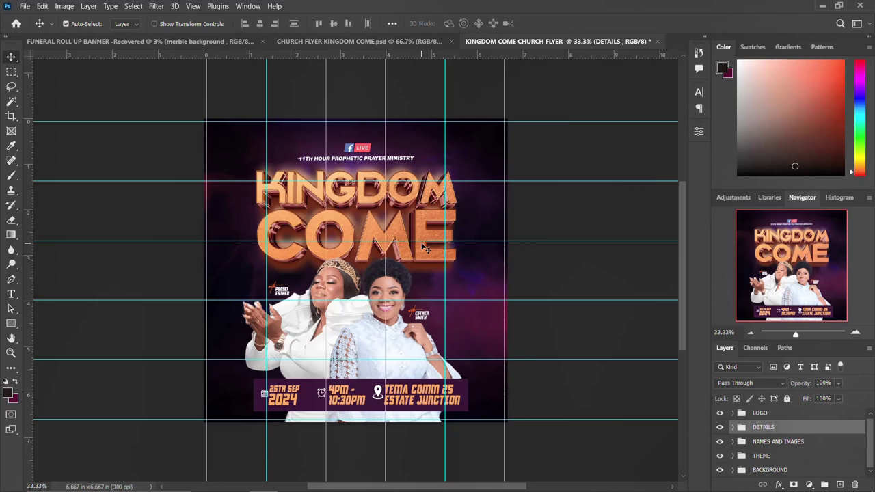
Round the corners of the purple Rectangle 1 details bar to 25 px in its Properties.
{"action": "left_click", "coordinate": [464, 395]}
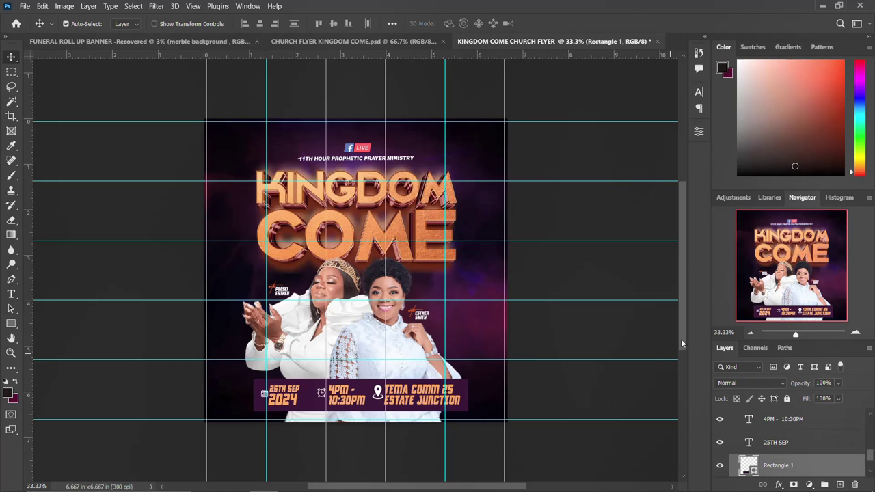
{"action": "left_click", "coordinate": [698, 131]}
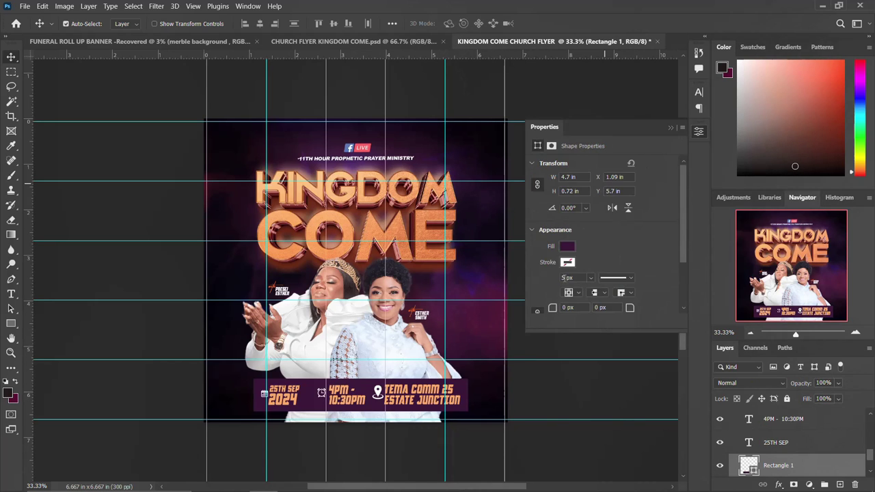
{"action": "scroll", "coordinate": [570, 285], "scroll_direction": "down", "scroll_amount": 1}
{"action": "left_click", "coordinate": [552, 300]}
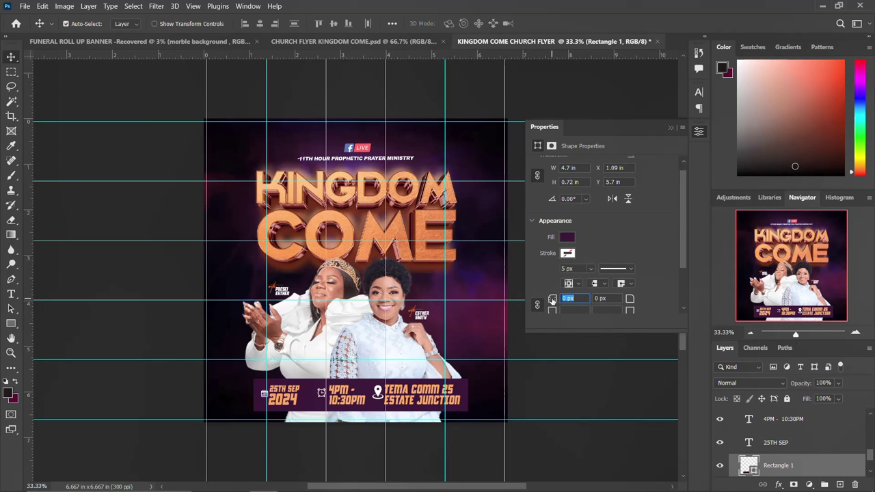
{"action": "type", "text": "20"}
{"action": "left_click", "coordinate": [552, 301]}
{"action": "type", "text": "25"}
{"action": "left_click", "coordinate": [700, 131]}
{"action": "scroll", "coordinate": [750, 427], "scroll_direction": "up", "scroll_amount": 2}
{"action": "scroll", "coordinate": [750, 427], "scroll_direction": "up", "scroll_amount": 3}
{"action": "scroll", "coordinate": [751, 427], "scroll_direction": "up", "scroll_amount": 2}
{"action": "scroll", "coordinate": [750, 427], "scroll_direction": "up", "scroll_amount": 2}
{"action": "scroll", "coordinate": [748, 428], "scroll_direction": "up", "scroll_amount": 2}
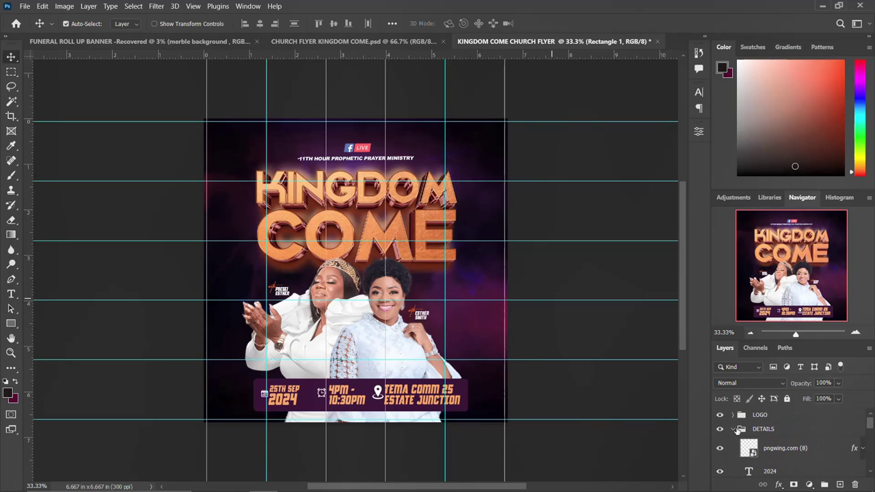
Collapse DETAILS, select LOGO, and stamp all visible content into a new Layer 2.
{"action": "left_click", "coordinate": [733, 429]}
{"action": "left_click", "coordinate": [758, 429]}
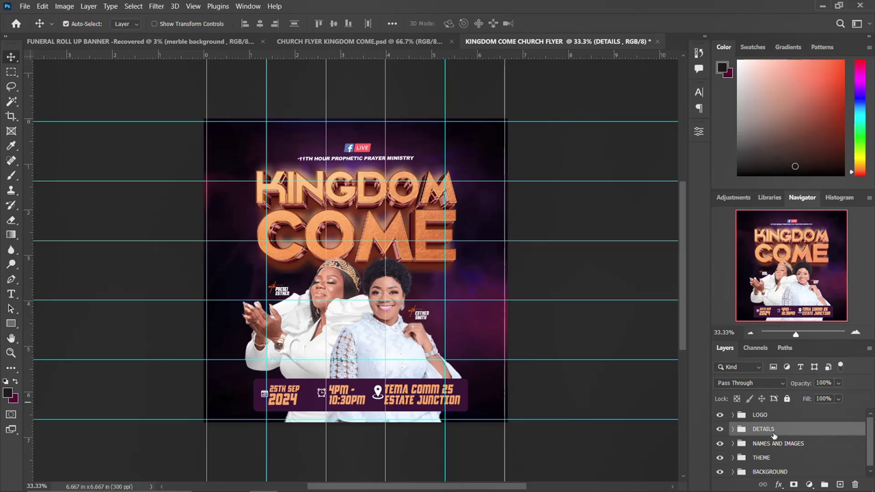
{"action": "left_click", "coordinate": [789, 415]}
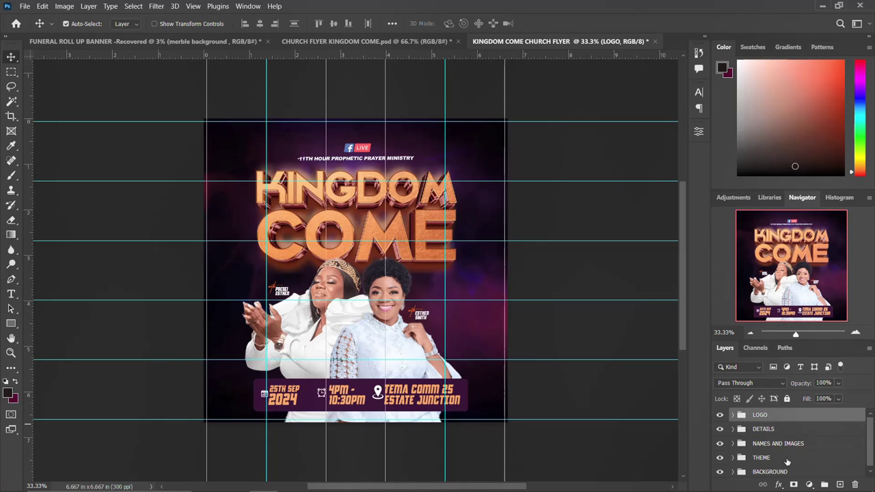
{"action": "key", "text": "ctrl"}
{"action": "key", "text": "ctrl+alt+shift+e"}
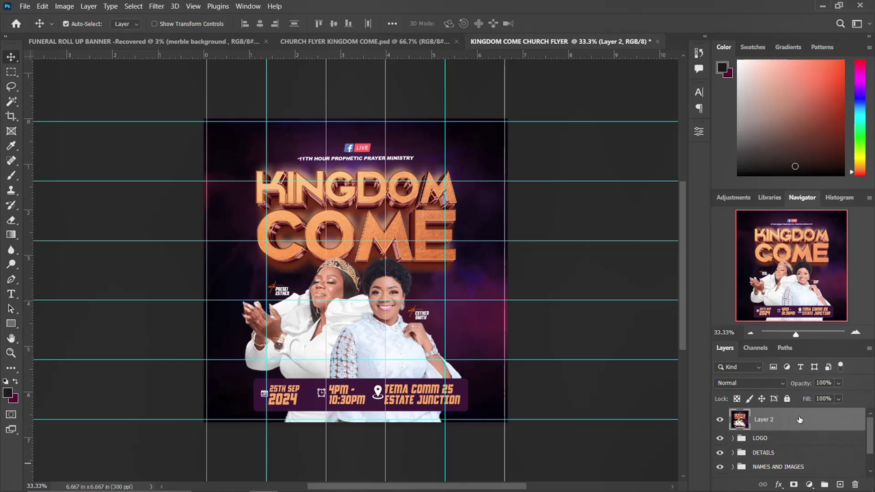
Convert Layer 2 into a smart object.
{"action": "right_click", "coordinate": [799, 419]}
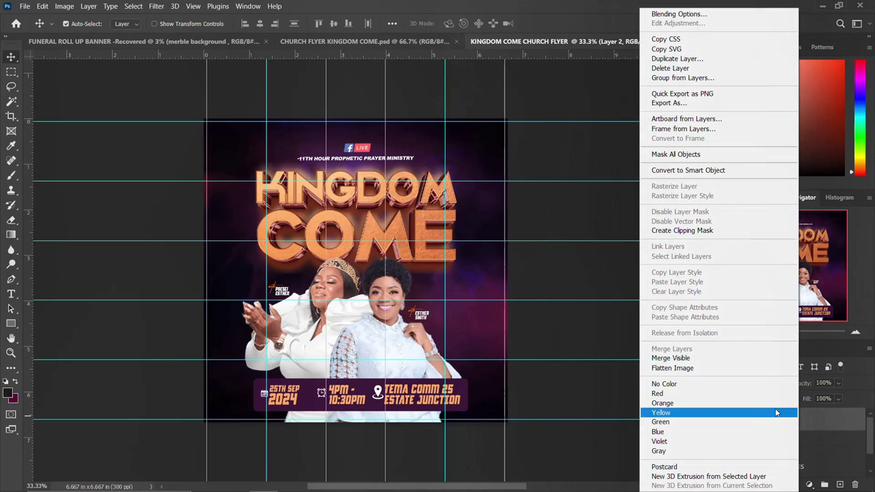
{"action": "left_click", "coordinate": [691, 171]}
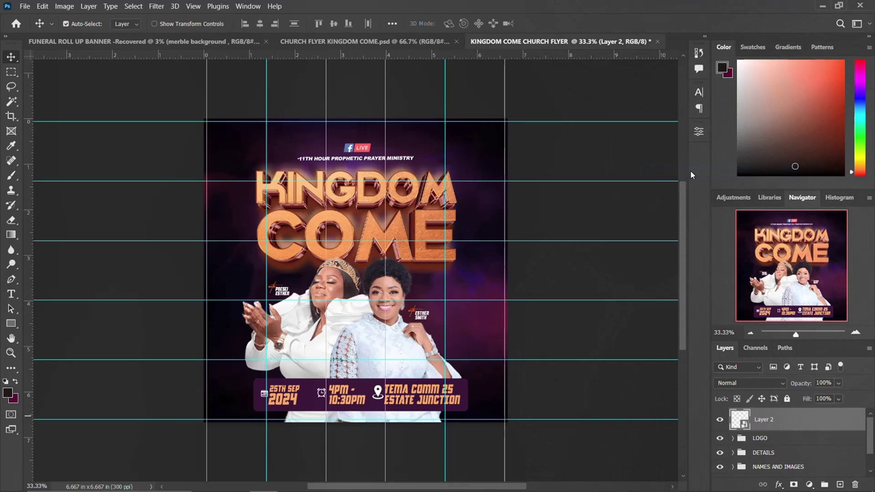
{"action": "left_click", "coordinate": [152, 8]}
In Camera Raw, set Temperature +17, Exposure -0.35, Highlights -26 and adjust Blacks.
{"action": "left_click", "coordinate": [181, 84]}
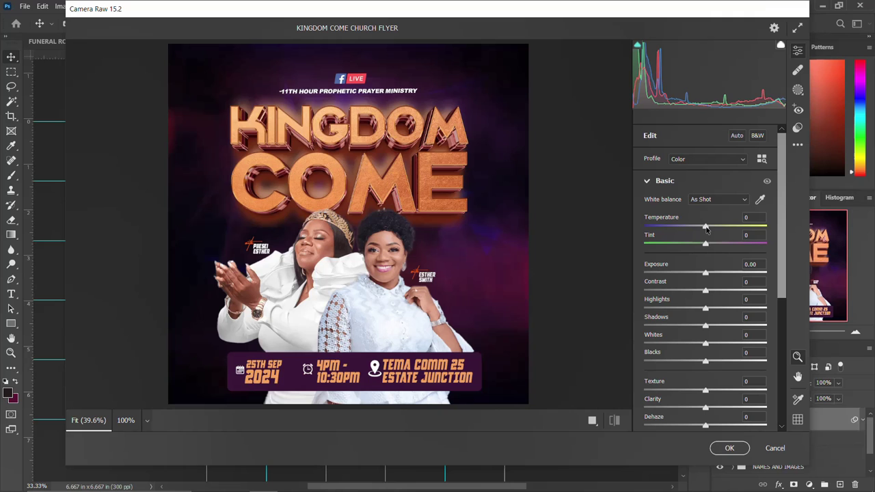
{"action": "mouse_move", "coordinate": [705, 227]}
{"action": "left_mouse_down"}
{"action": "mouse_move", "coordinate": [725, 227]}
{"action": "mouse_move", "coordinate": [715, 228]}
{"action": "mouse_move", "coordinate": [709, 244]}
{"action": "left_mouse_up"}
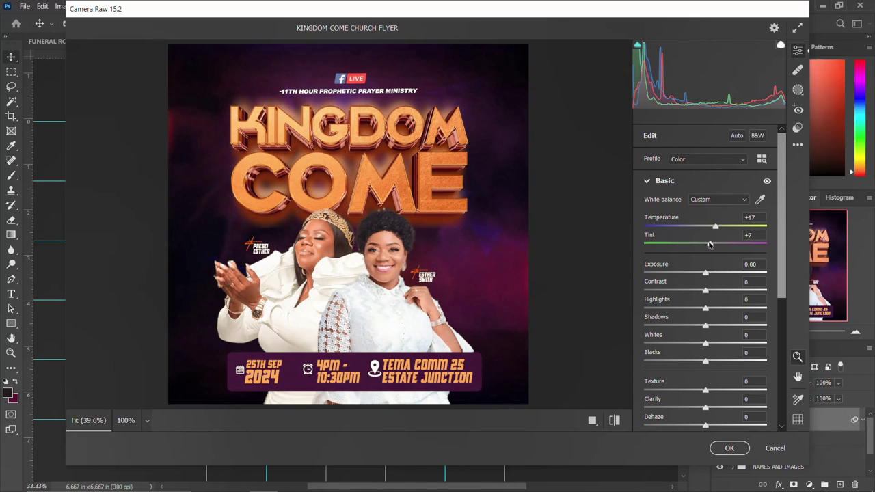
{"action": "left_click_drag", "start_coordinate": [705, 273], "coordinate": [700, 272]}
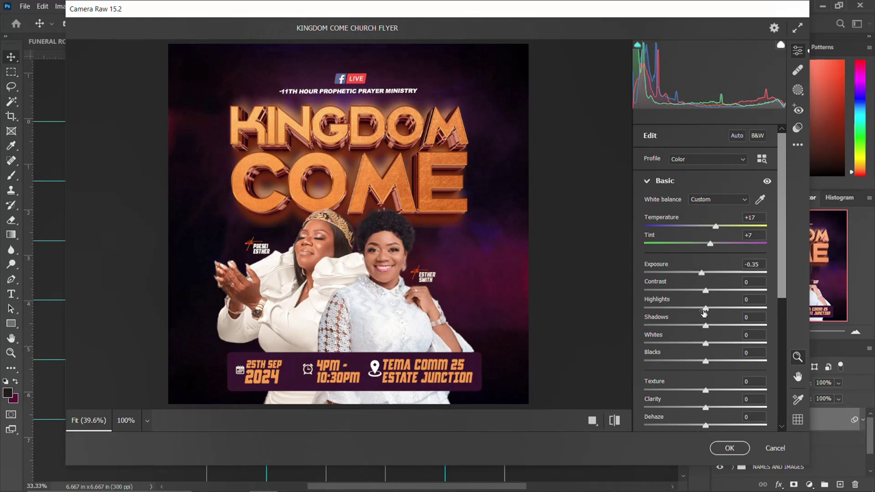
{"action": "mouse_move", "coordinate": [705, 309]}
{"action": "left_mouse_down"}
{"action": "mouse_move", "coordinate": [682, 307]}
{"action": "mouse_move", "coordinate": [689, 308]}
{"action": "left_mouse_up"}
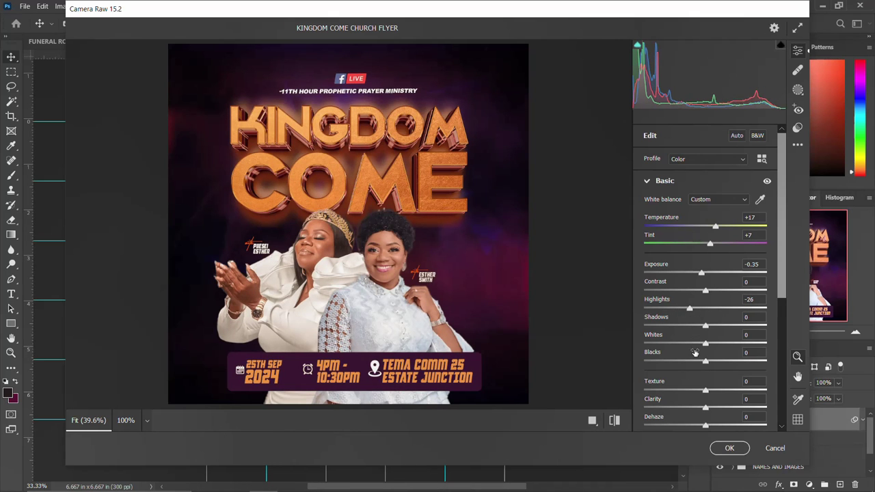
{"action": "mouse_move", "coordinate": [705, 360]}
{"action": "left_mouse_down"}
{"action": "mouse_move", "coordinate": [684, 361]}
{"action": "mouse_move", "coordinate": [716, 362]}
{"action": "left_mouse_up"}
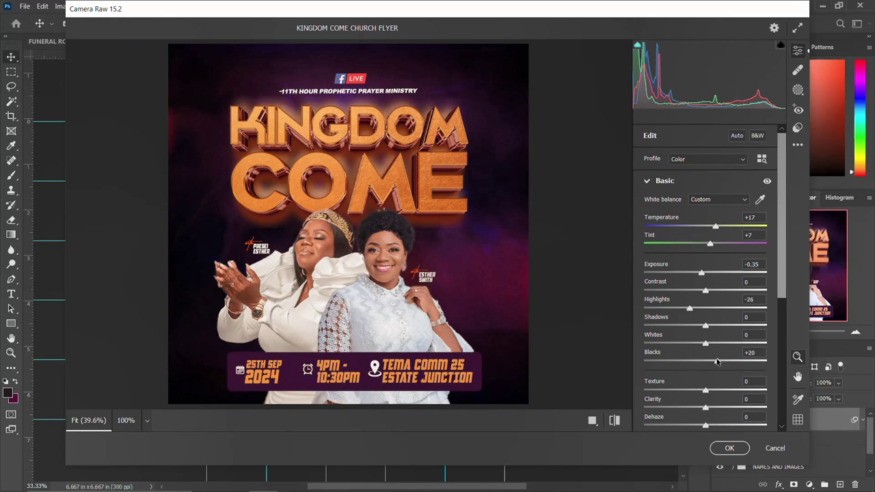
Add Texture, set Dehaze +21 and Vibrance +15, then view Before/After.
{"action": "left_click_drag", "start_coordinate": [705, 393], "coordinate": [712, 390]}
{"action": "scroll", "coordinate": [709, 410], "scroll_direction": "down", "scroll_amount": 2}
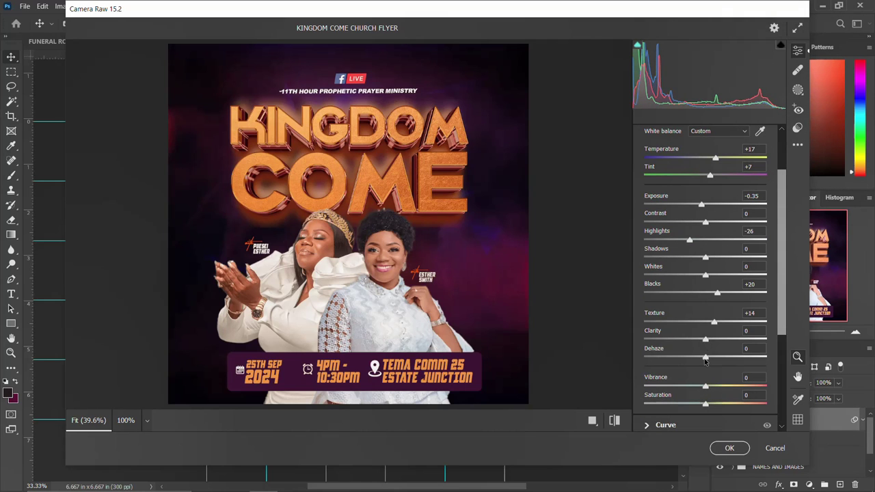
{"action": "mouse_move", "coordinate": [706, 360]}
{"action": "left_mouse_down"}
{"action": "mouse_move", "coordinate": [703, 353]}
{"action": "mouse_move", "coordinate": [718, 354]}
{"action": "left_mouse_up"}
{"action": "mouse_move", "coordinate": [705, 388]}
{"action": "left_mouse_down"}
{"action": "mouse_move", "coordinate": [690, 382]}
{"action": "mouse_move", "coordinate": [715, 385]}
{"action": "mouse_move", "coordinate": [706, 404]}
{"action": "left_mouse_up"}
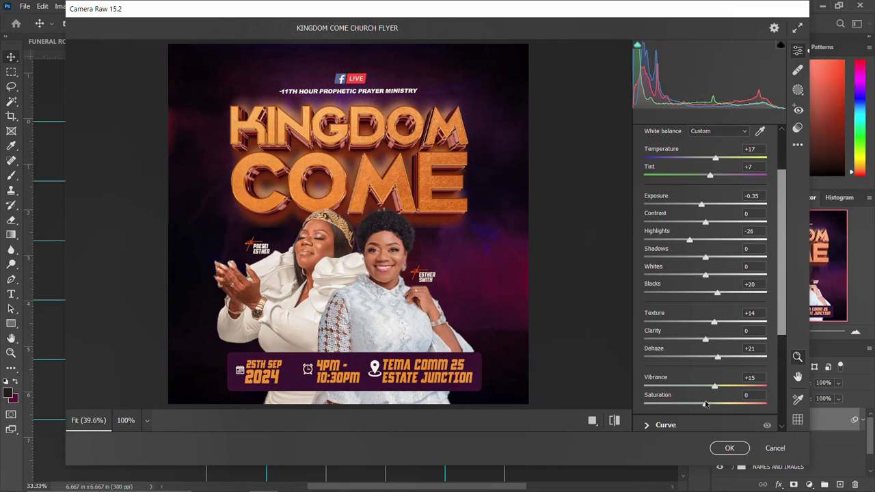
{"action": "left_click", "coordinate": [593, 421]}
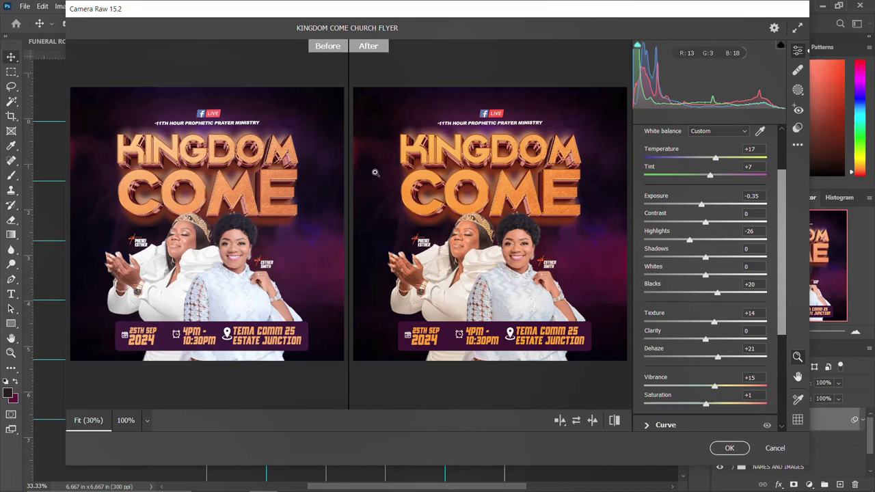
Set the Tint slider to -9 and apply the Camera Raw filter to Layer 2.
{"action": "scroll", "coordinate": [734, 177], "scroll_direction": "up", "scroll_amount": 2}
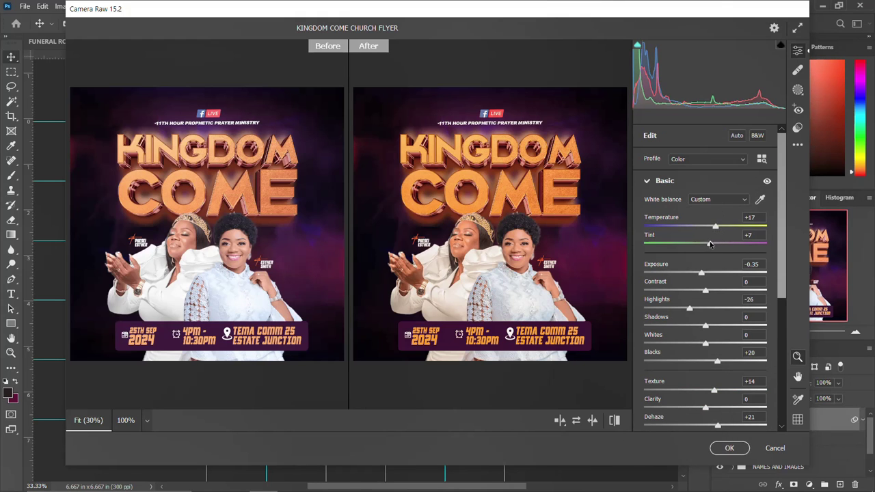
{"action": "left_click_drag", "start_coordinate": [711, 244], "coordinate": [684, 244]}
{"action": "left_click", "coordinate": [716, 241]}
{"action": "left_click", "coordinate": [693, 245]}
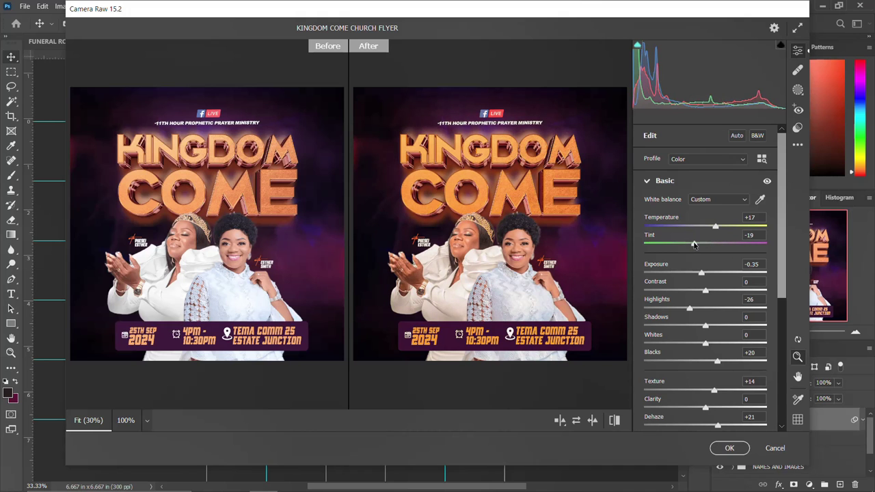
{"action": "left_click_drag", "start_coordinate": [693, 244], "coordinate": [702, 244]}
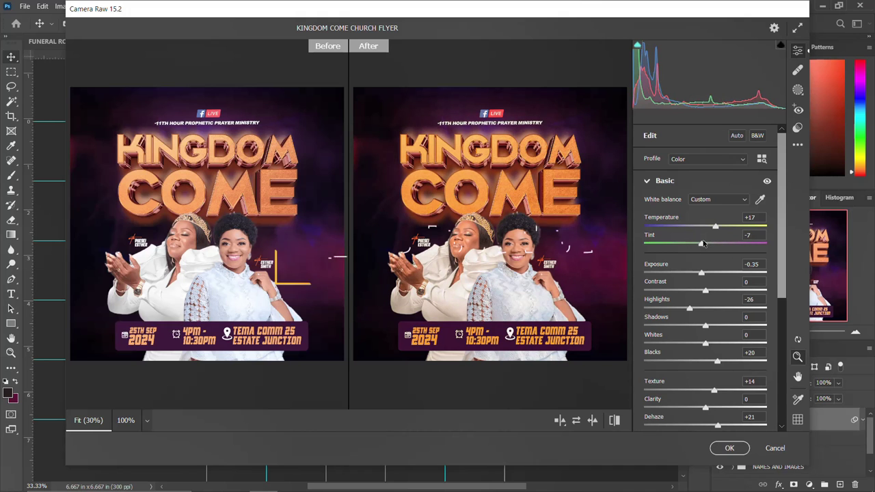
{"action": "left_click_drag", "start_coordinate": [703, 244], "coordinate": [698, 243]}
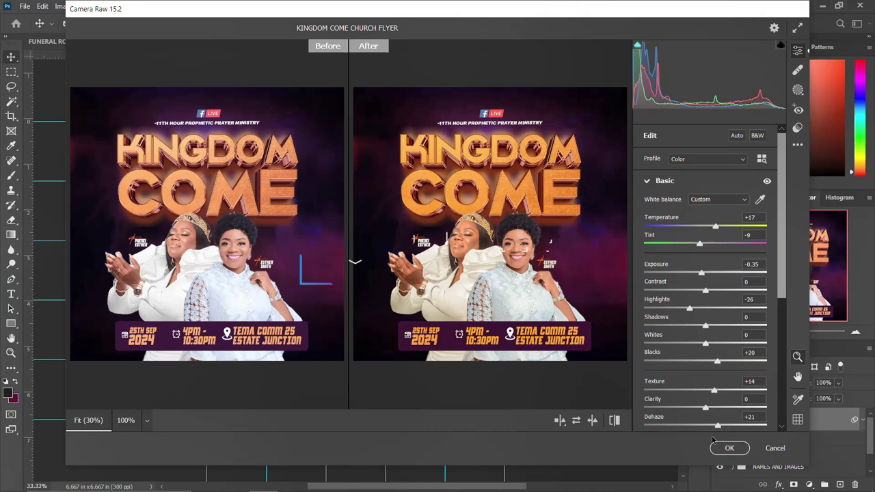
{"action": "left_click", "coordinate": [726, 448]}
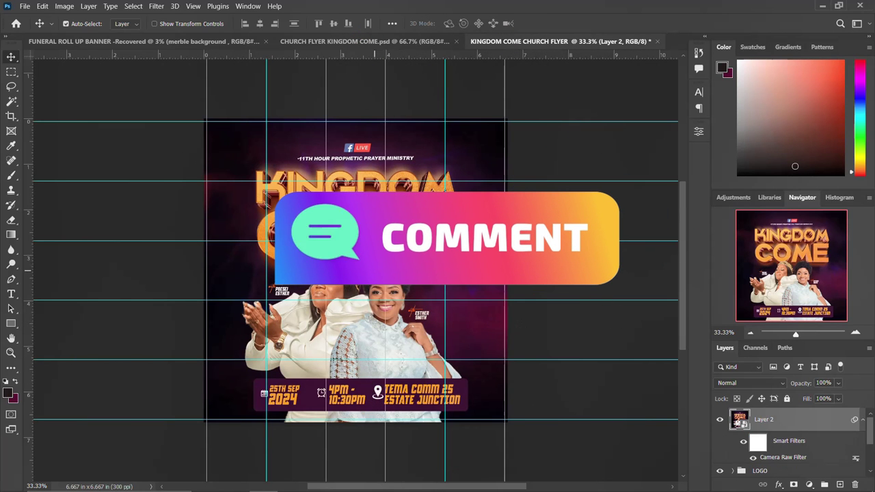
Toggle Layer 2's visibility off and on, then collapse its Smart Filters list.
{"action": "left_click", "coordinate": [718, 420]}
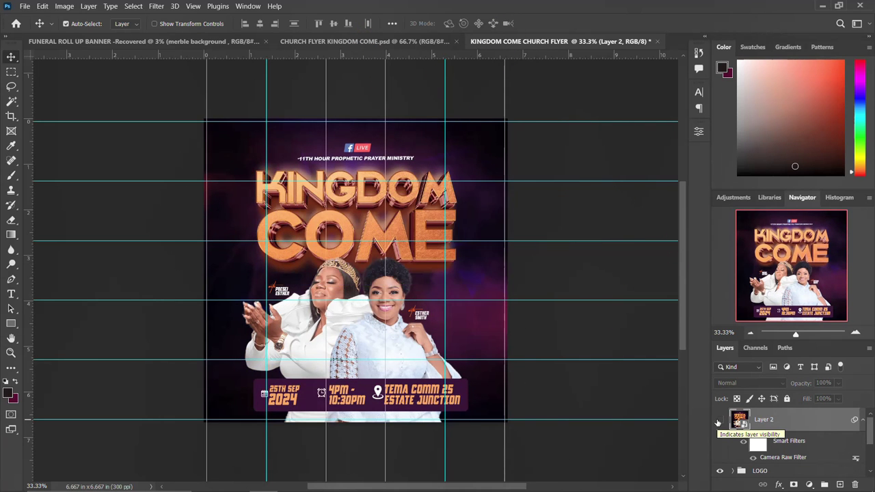
{"action": "left_click", "coordinate": [718, 420]}
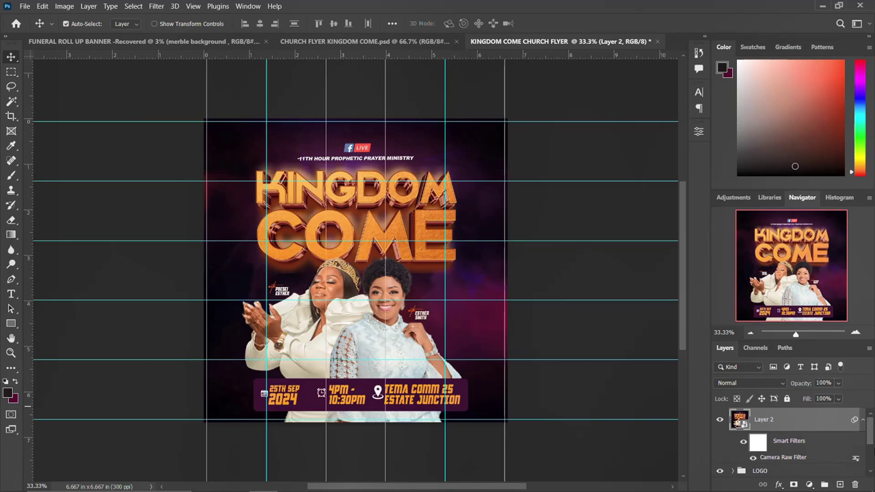
{"action": "left_click", "coordinate": [863, 422]}
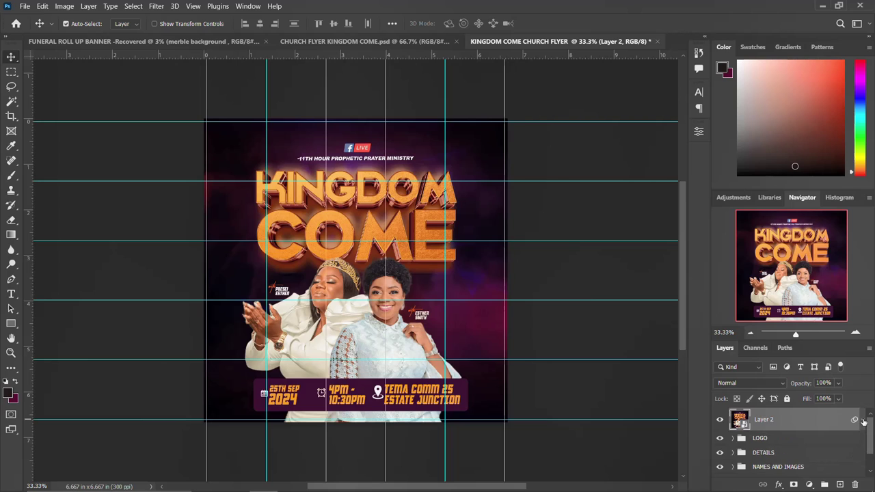